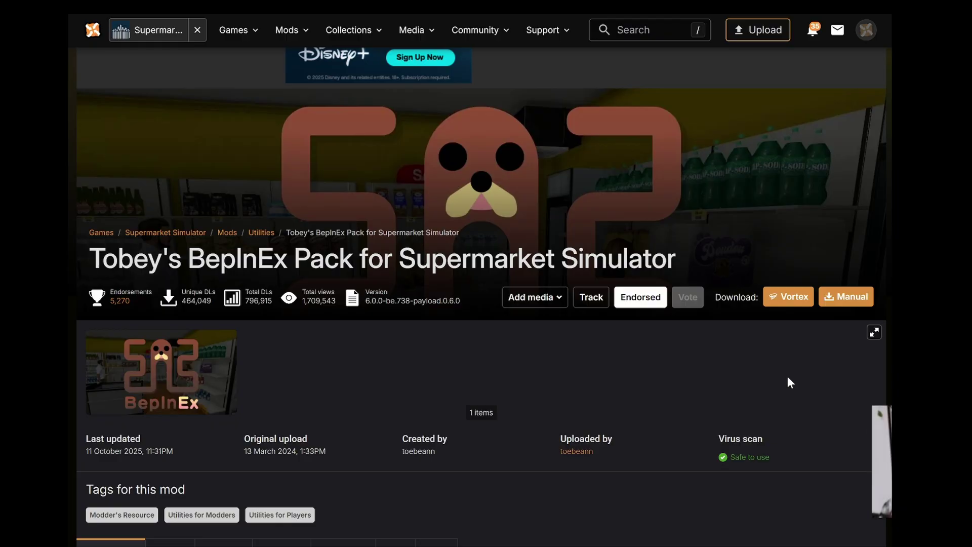
Scroll the BepInEx Pack description to the game-folder Tip boxes and Quick Start for Windows
{"action": "scroll", "coordinate": [788, 376], "scroll_direction": "down", "scroll_amount": 18}
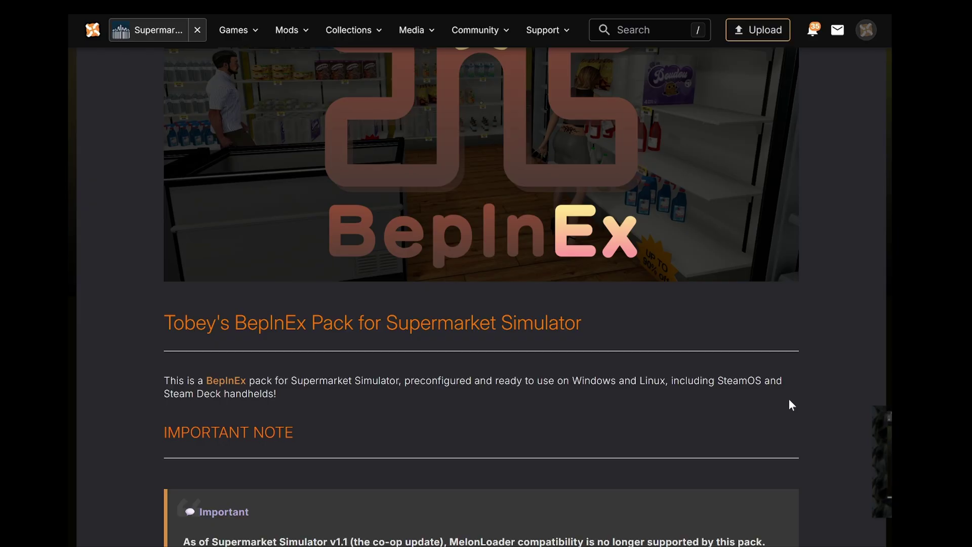
{"action": "scroll", "coordinate": [770, 354], "scroll_direction": "down", "scroll_amount": 3}
{"action": "scroll", "coordinate": [696, 308], "scroll_direction": "down", "scroll_amount": 11}
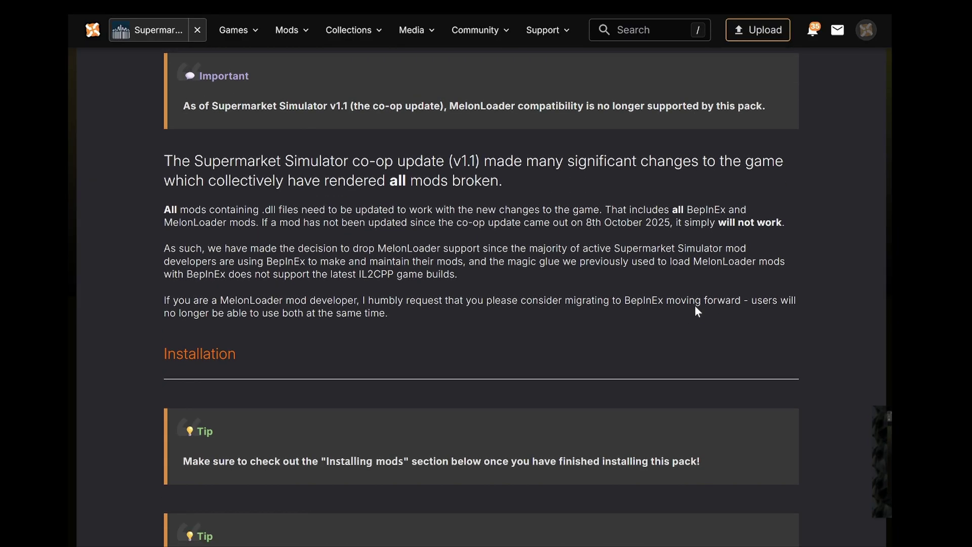
{"action": "scroll", "coordinate": [367, 244], "scroll_direction": "down", "scroll_amount": 11}
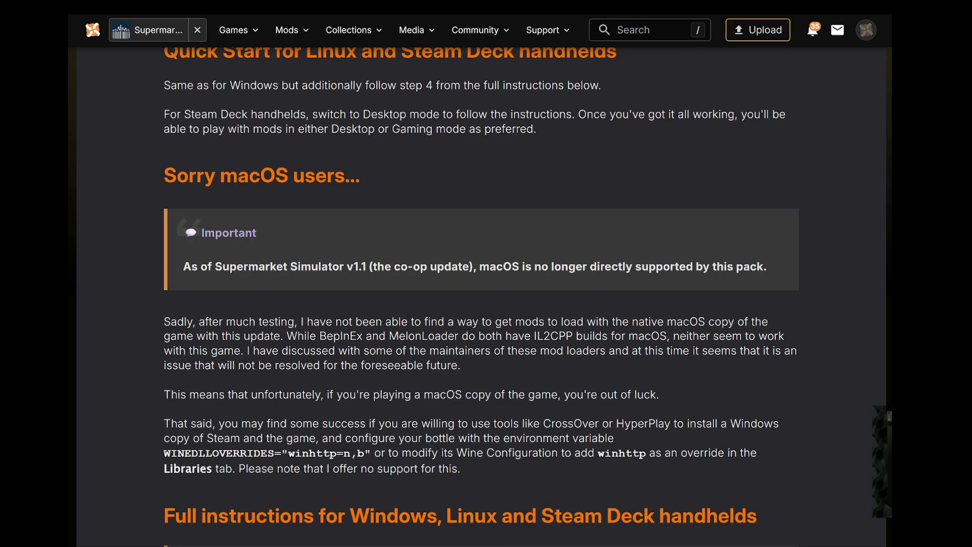
{"action": "scroll", "coordinate": [490, 403], "scroll_direction": "down", "scroll_amount": 7}
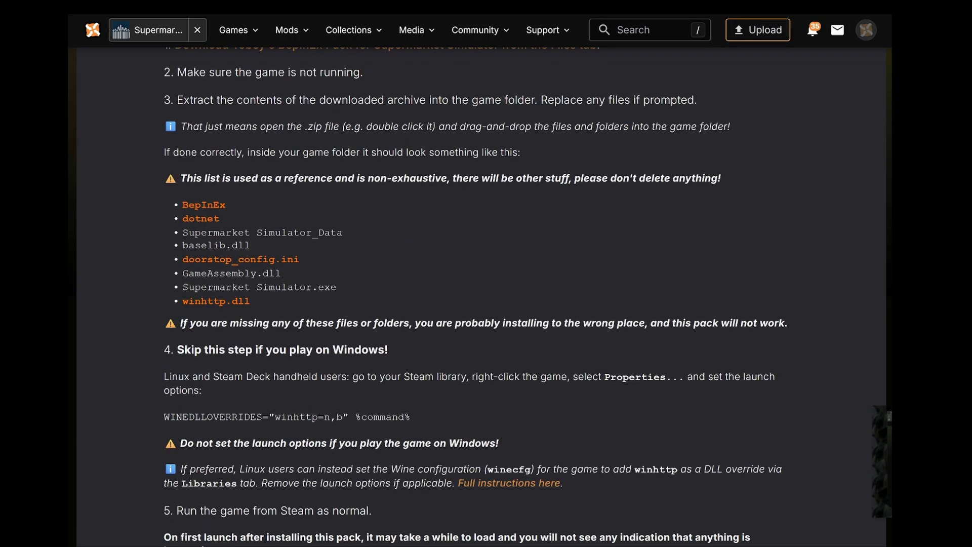
{"action": "scroll", "coordinate": [208, 413], "scroll_direction": "down", "scroll_amount": 4}
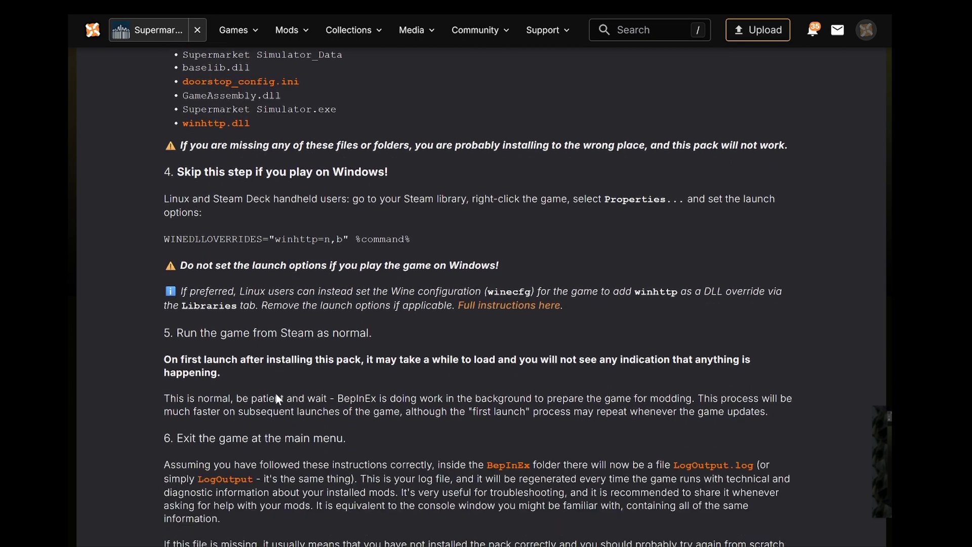
{"action": "scroll", "coordinate": [397, 397], "scroll_direction": "up", "scroll_amount": 20}
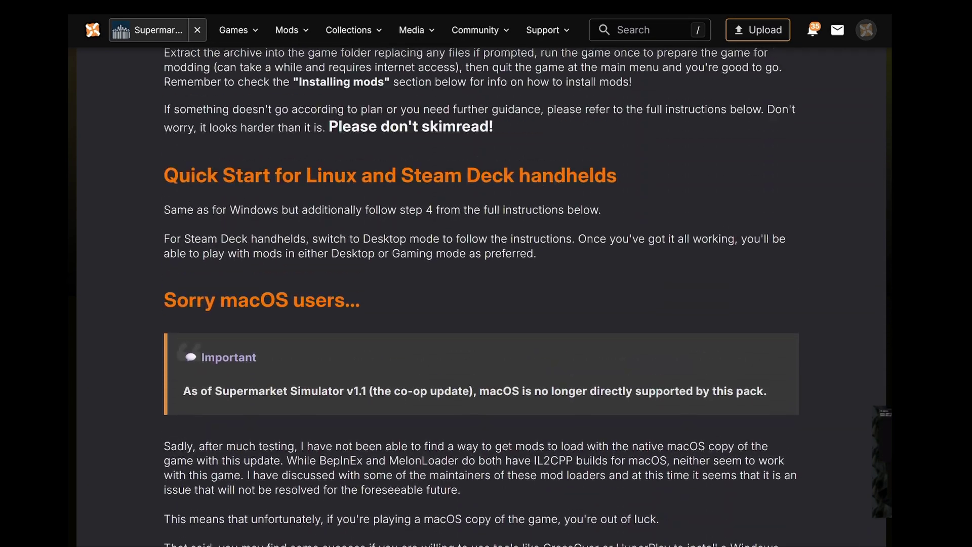
{"action": "scroll", "coordinate": [396, 354], "scroll_direction": "down", "scroll_amount": 1}
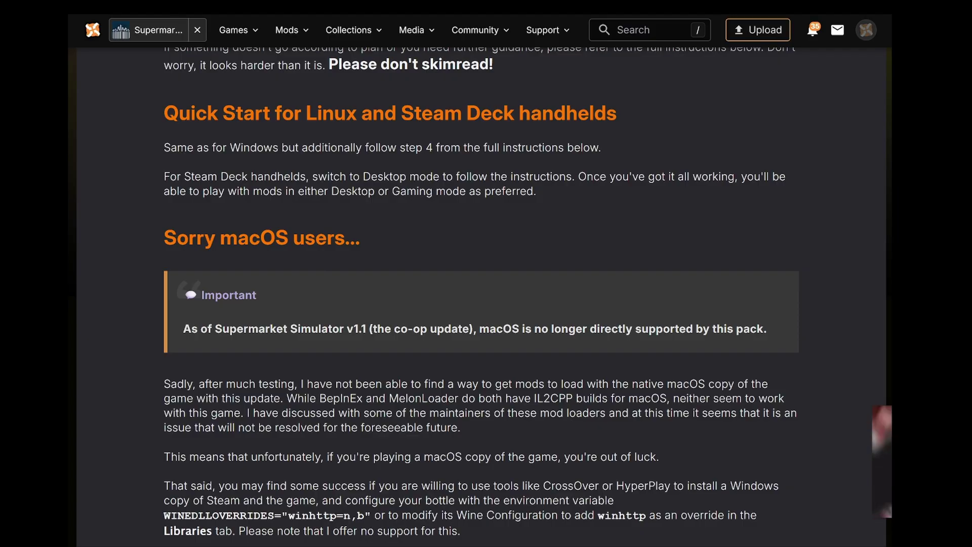
{"action": "scroll", "coordinate": [568, 414], "scroll_direction": "up", "scroll_amount": 2}
{"action": "scroll", "coordinate": [603, 414], "scroll_direction": "up", "scroll_amount": 3}
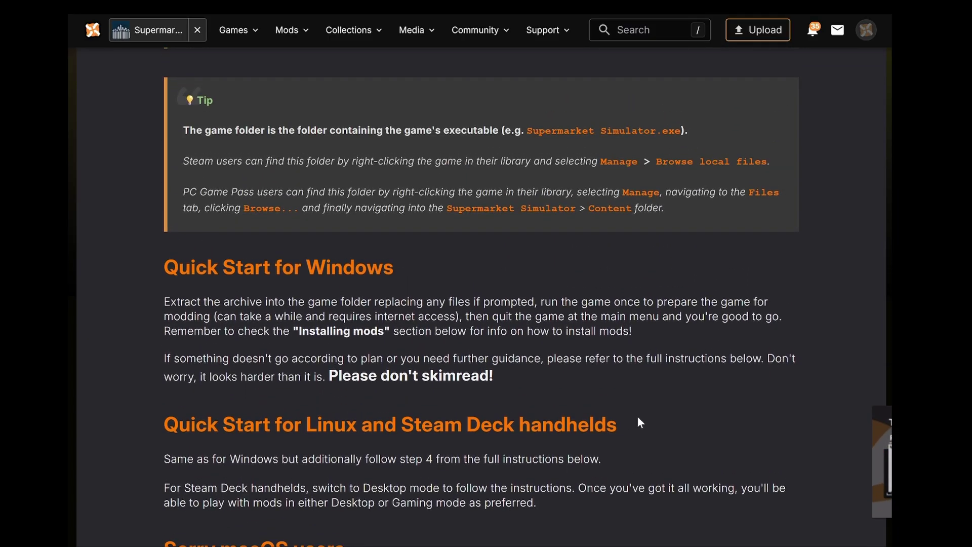
{"action": "scroll", "coordinate": [681, 372], "scroll_direction": "up", "scroll_amount": 1}
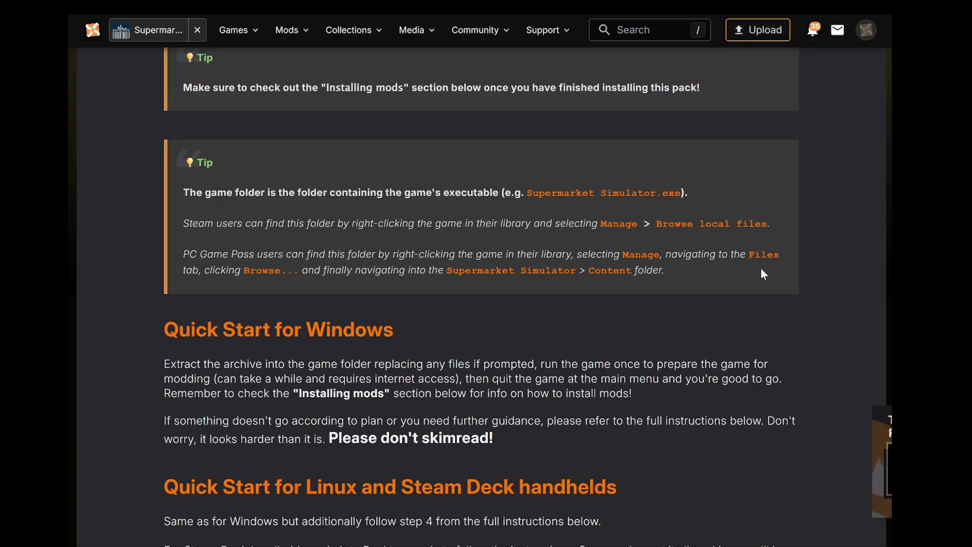
Manually download the Tobey's BepInEx Pack zip (33.6 MB) into the Sup sim mods folder
{"action": "left_click_drag", "start_coordinate": [704, 277], "coordinate": [177, 259]}
{"action": "left_click", "coordinate": [612, 300]}
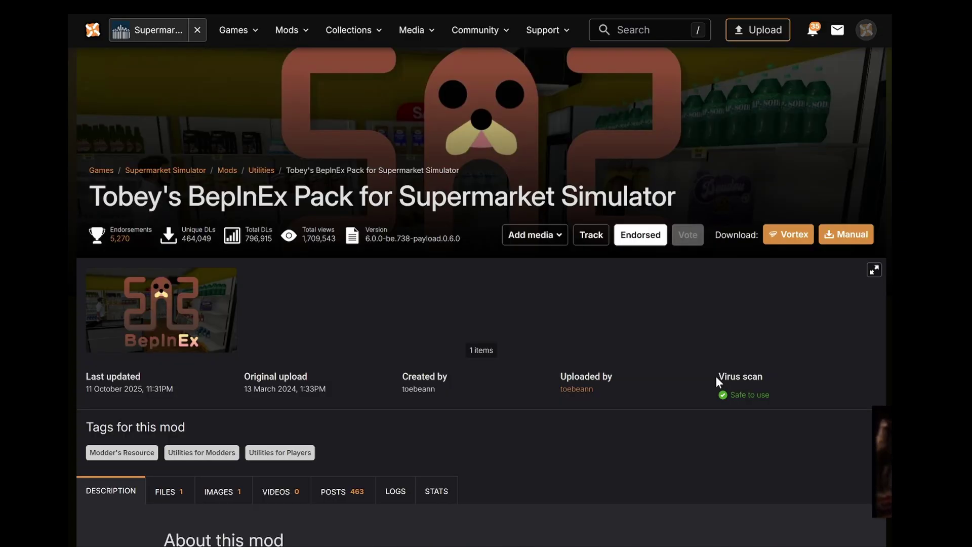
{"action": "left_click", "coordinate": [855, 238]}
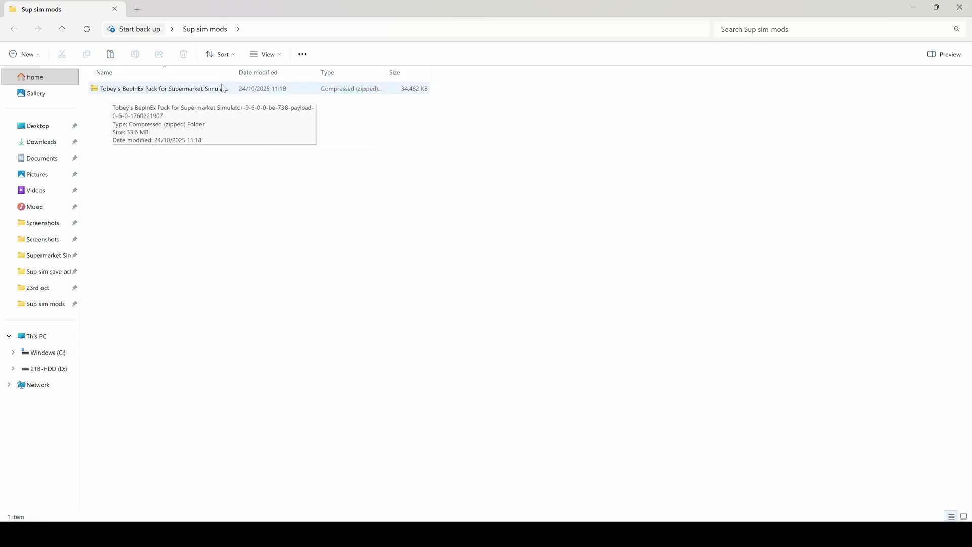
Extract the BepInEx pack zip in place with WinRAR, adding BepInEx, dotnet, winhttp.dll and doorstop files
{"action": "right_click", "coordinate": [97, 93]}
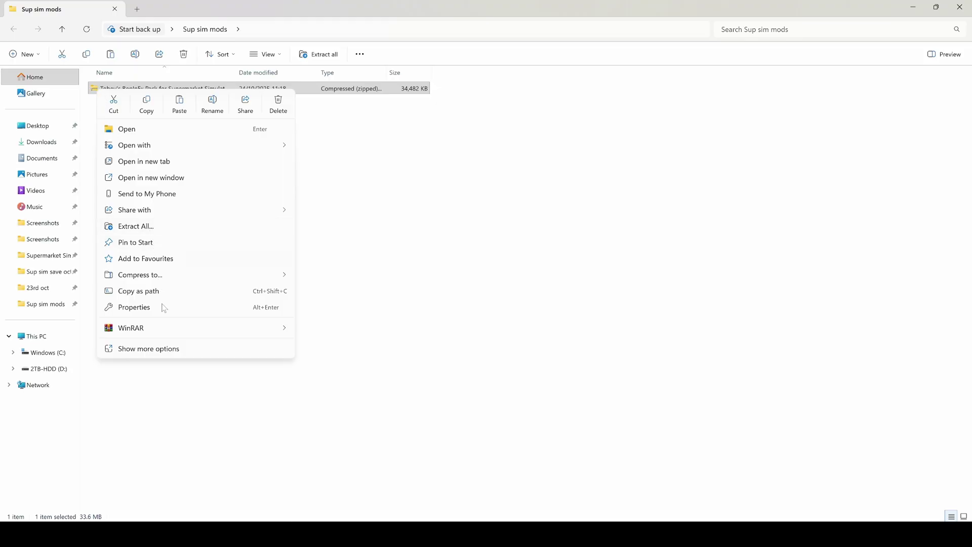
{"action": "mouse_move", "coordinate": [164, 332]}
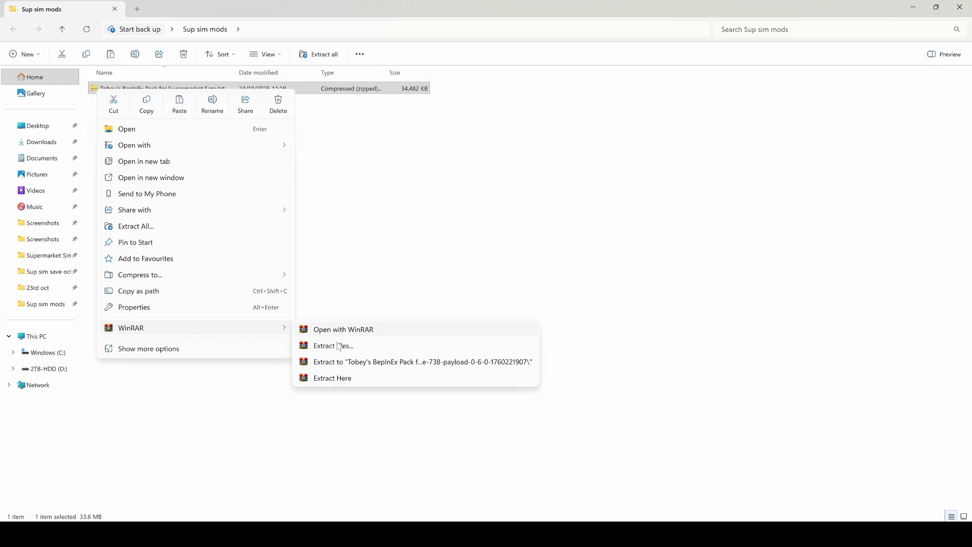
{"action": "left_click", "coordinate": [333, 378]}
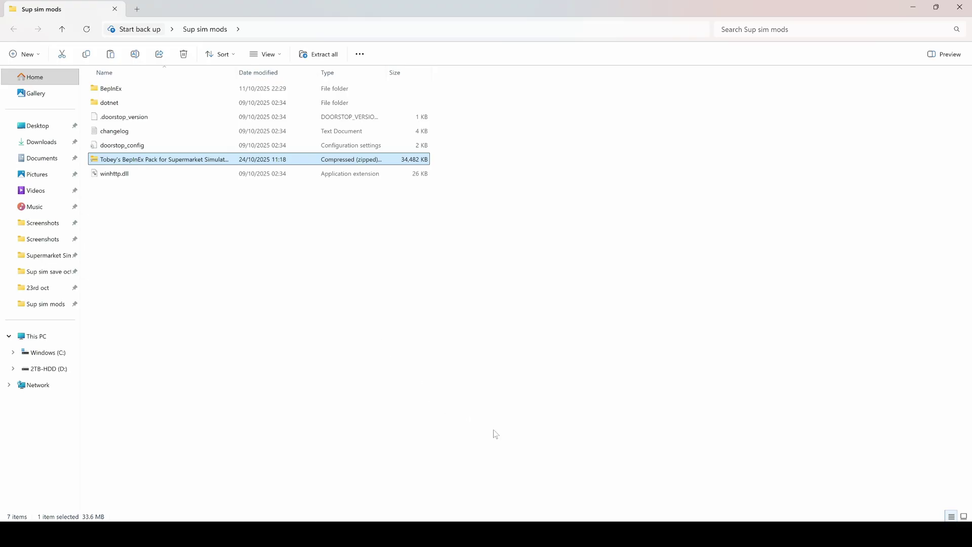
{"action": "left_click", "coordinate": [598, 534]}
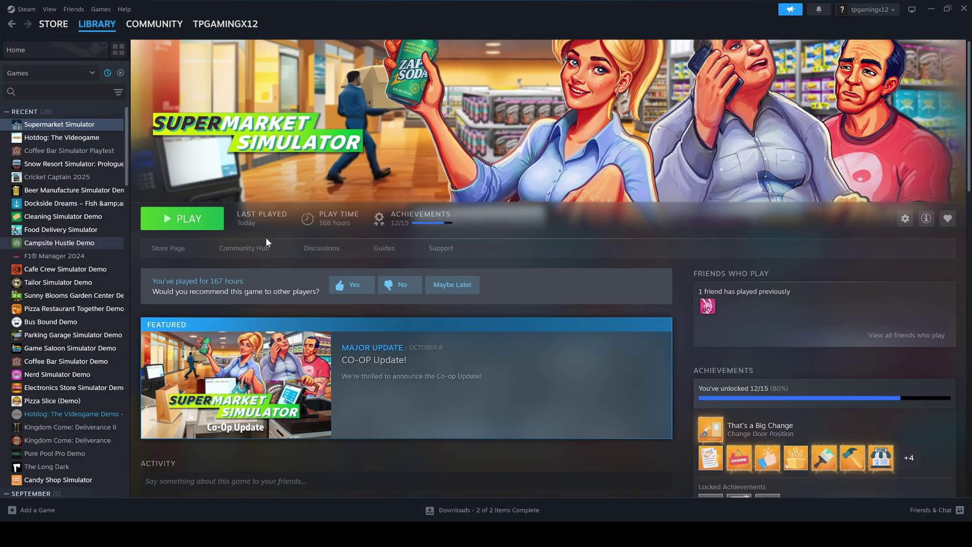
Open the D:\SteamLibrary\steamapps\common\Supermarket Simulator folder via Manage > Browse local files, maximized
{"action": "left_click", "coordinate": [905, 226]}
{"action": "mouse_move", "coordinate": [926, 274]}
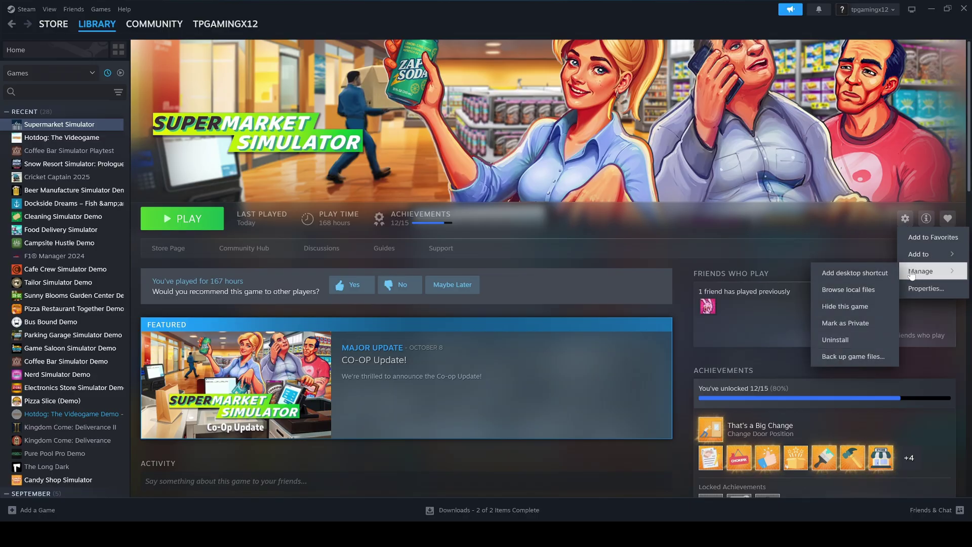
{"action": "left_click", "coordinate": [861, 292]}
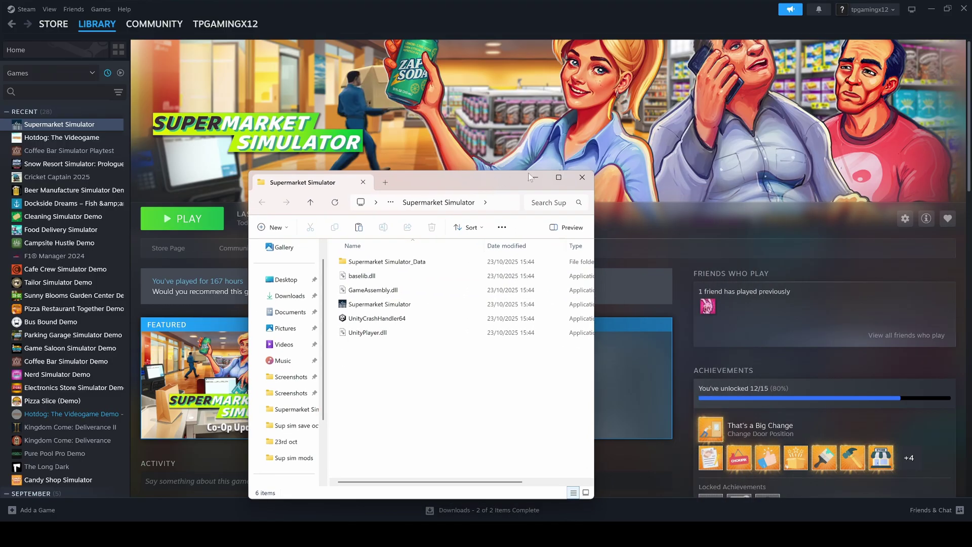
{"action": "double_click", "coordinate": [560, 185]}
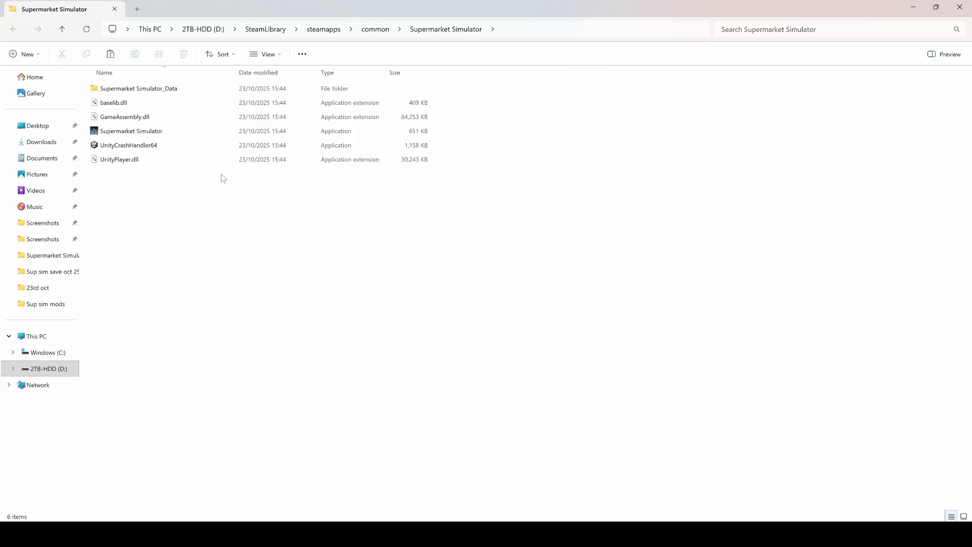
In Sup sim mods, select the six extracted pack items, from winhttp.dll up to BepInEx
{"action": "left_click", "coordinate": [509, 534]}
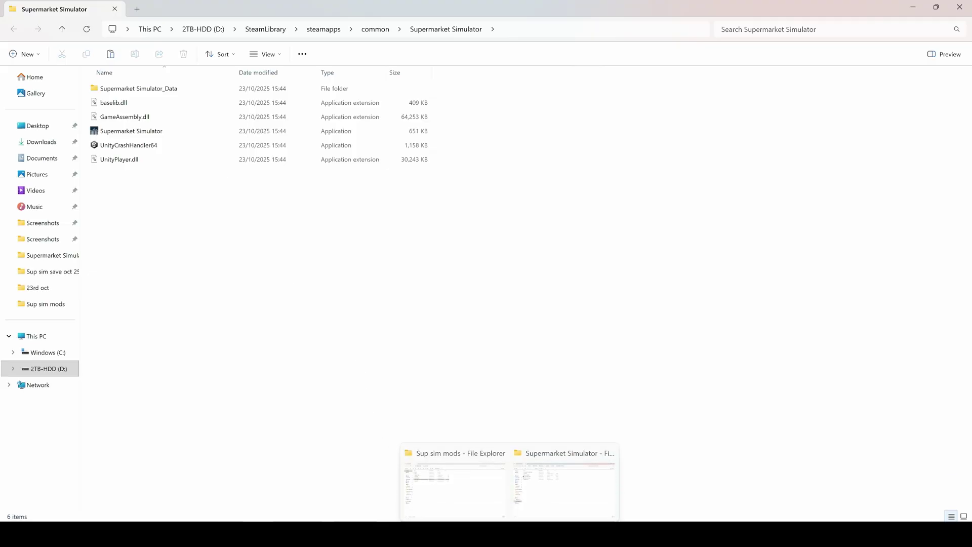
{"action": "left_click", "coordinate": [527, 451]}
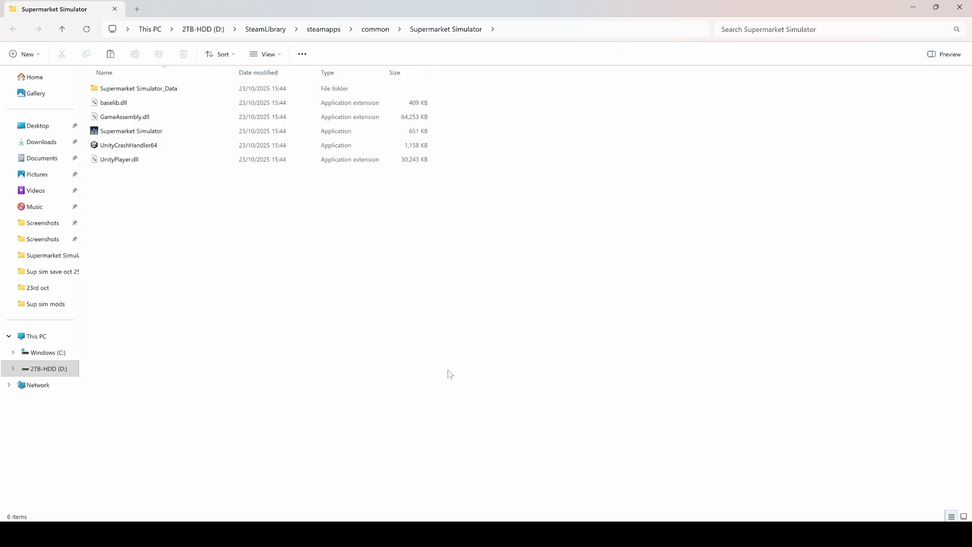
{"action": "mouse_move", "coordinate": [509, 535]}
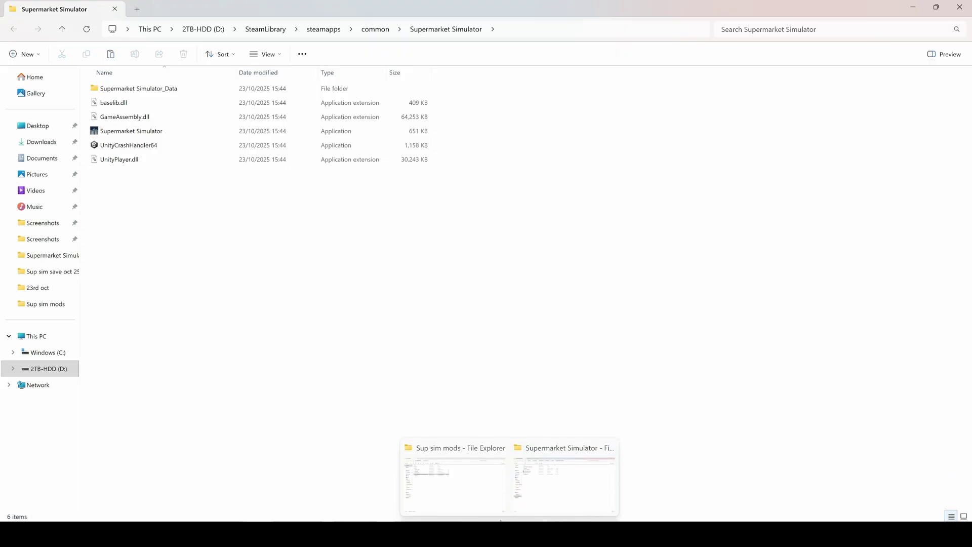
{"action": "left_click", "coordinate": [480, 483]}
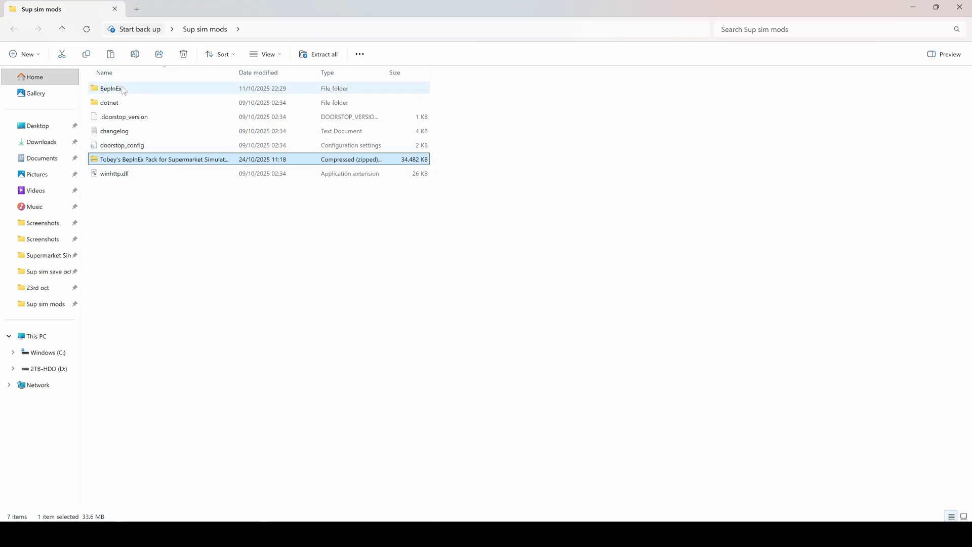
{"action": "left_click", "coordinate": [136, 179]}
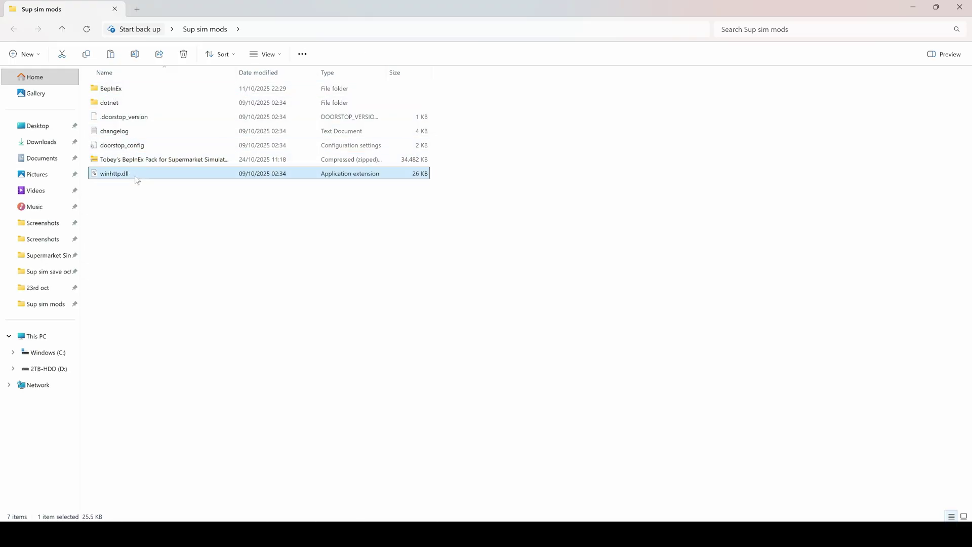
{"action": "left_click", "coordinate": [133, 146], "text": "ctrl"}
{"action": "left_click", "coordinate": [131, 133], "text": "ctrl"}
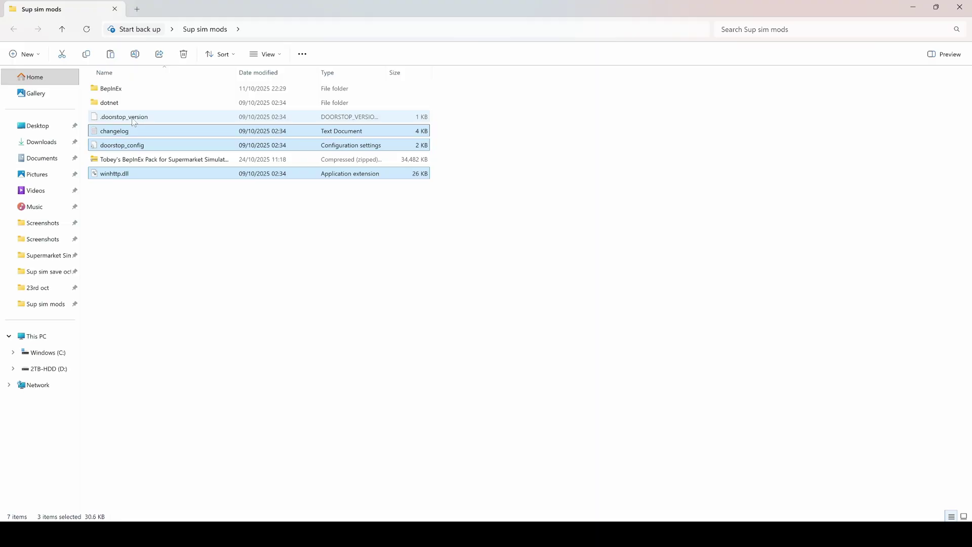
{"action": "left_click", "coordinate": [133, 117], "text": "ctrl"}
{"action": "left_click", "coordinate": [126, 103], "text": "ctrl"}
{"action": "left_click", "coordinate": [122, 89], "text": "ctrl"}
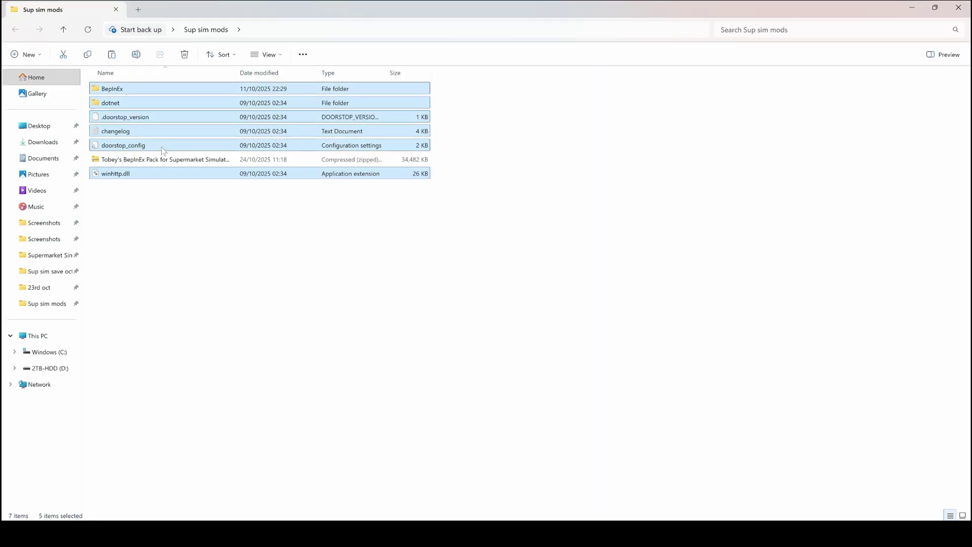
Copy the six pack items and paste them into the Supermarket Simulator game folder
{"action": "right_click", "coordinate": [388, 119]}
{"action": "left_click", "coordinate": [434, 133]}
{"action": "mouse_move", "coordinate": [509, 534]}
{"action": "left_click", "coordinate": [564, 486]}
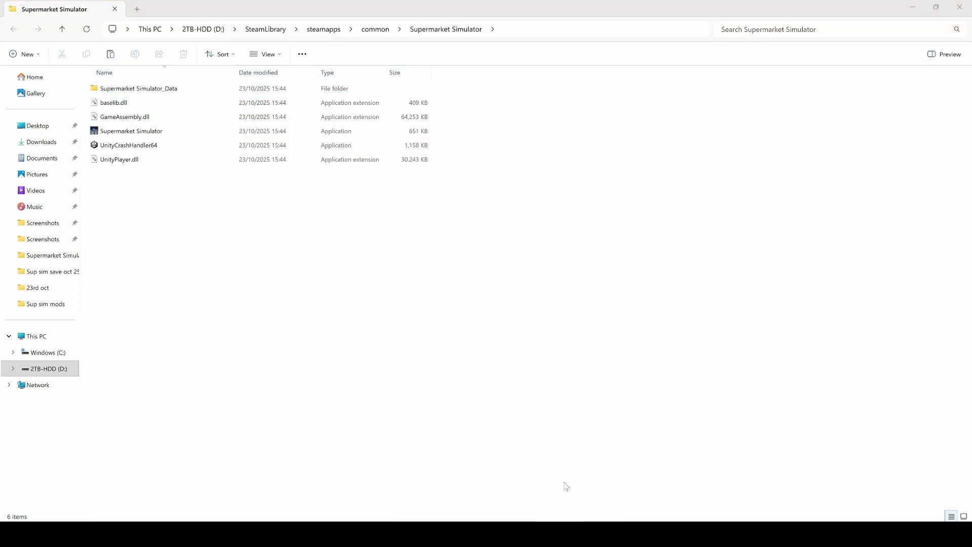
{"action": "right_click", "coordinate": [465, 234]}
{"action": "left_click", "coordinate": [480, 248]}
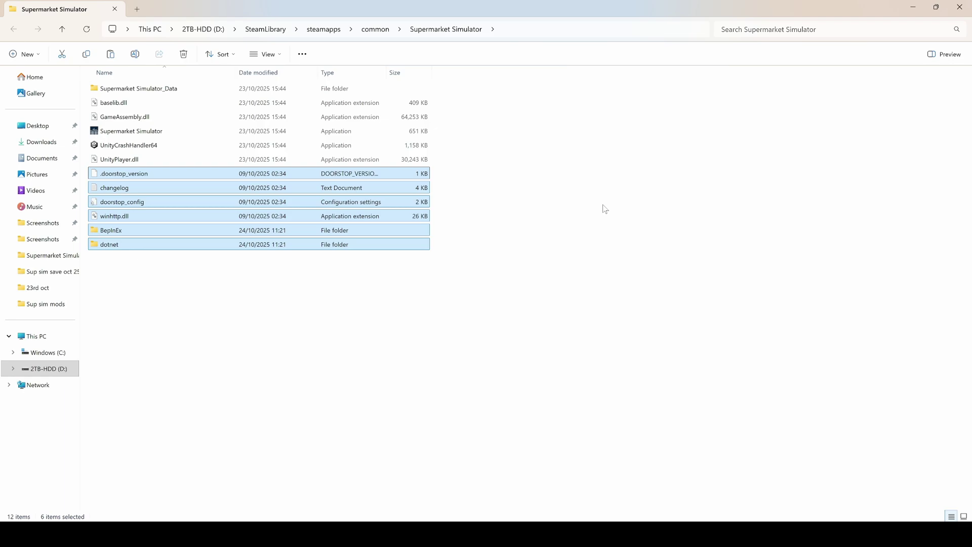
{"action": "left_click", "coordinate": [609, 322]}
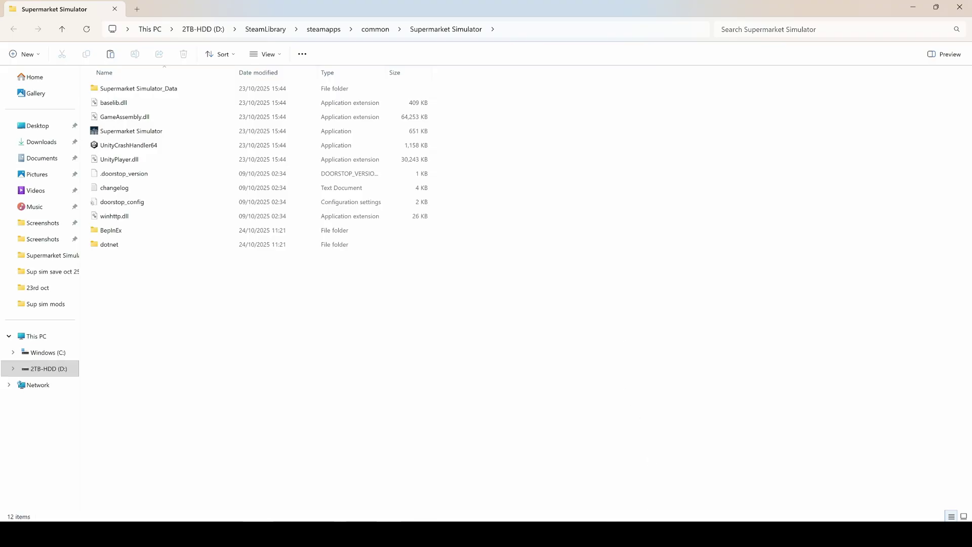
{"action": "left_click", "coordinate": [598, 534]}
Launch Supermarket Simulator from Steam, let it reach the main menu, then quit
{"action": "left_click", "coordinate": [169, 219]}
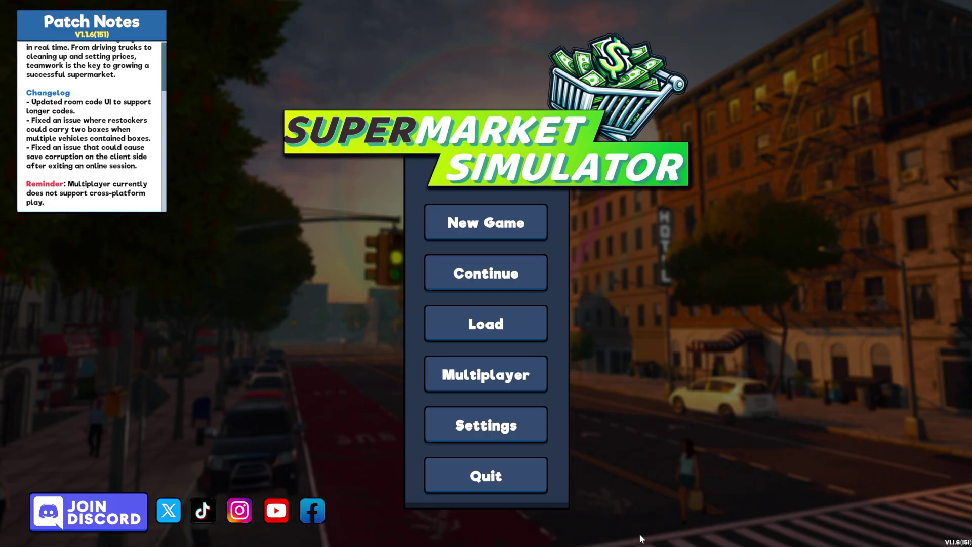
{"action": "left_click", "coordinate": [532, 487]}
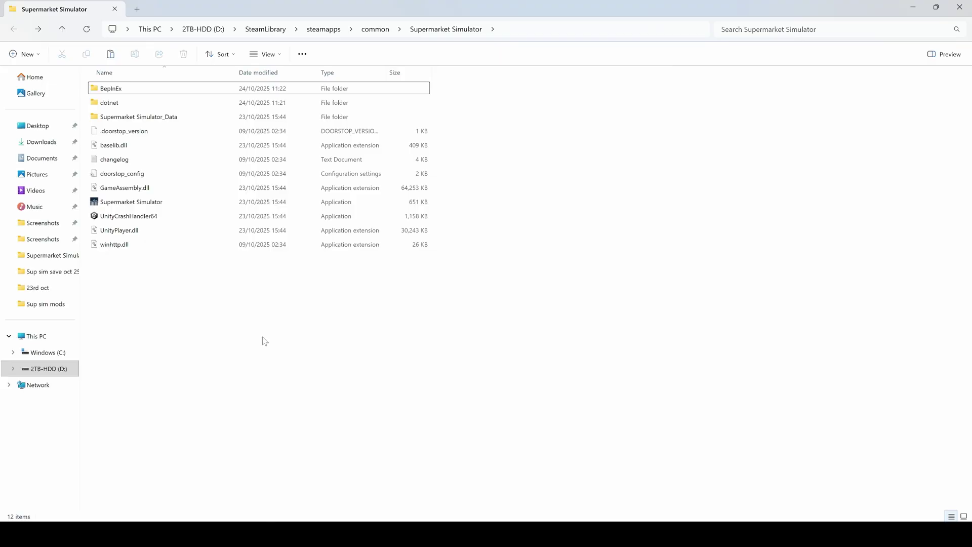
Open the BepInEx folder in the Supermarket Simulator install folder
{"action": "left_click", "coordinate": [132, 91]}
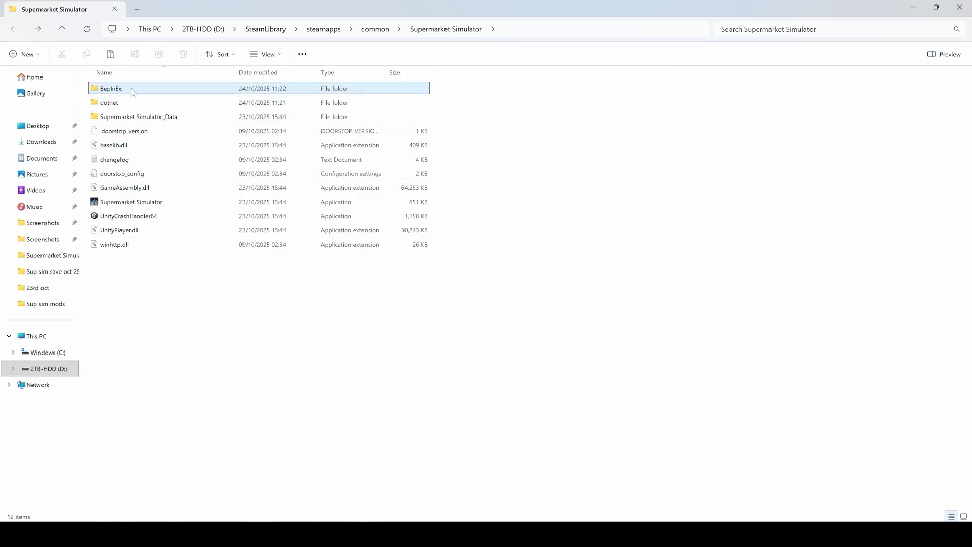
{"action": "double_click", "coordinate": [132, 92]}
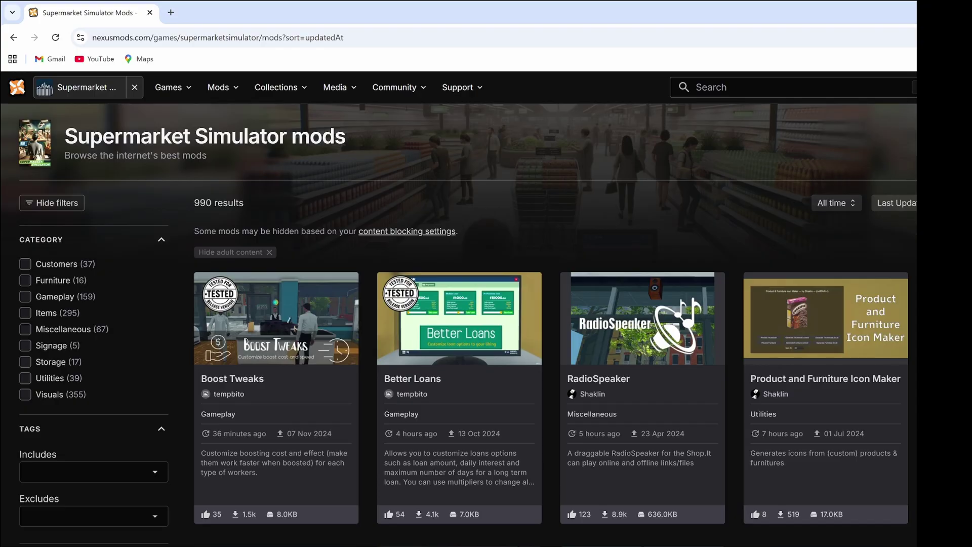
Keep the mods list sorted by Last Updated and scroll to the More Detailed Computer Inventory mod
{"action": "left_click", "coordinate": [888, 205]}
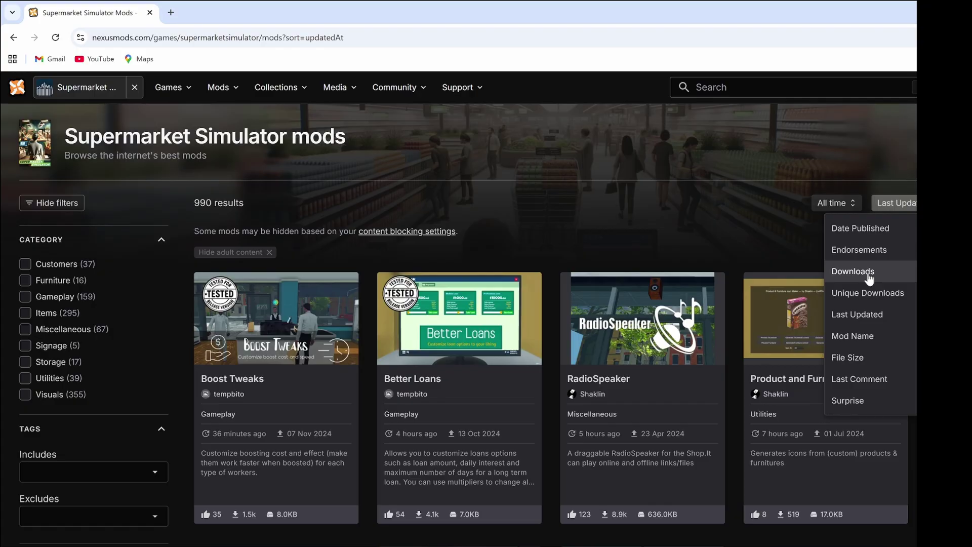
{"action": "left_click", "coordinate": [887, 316]}
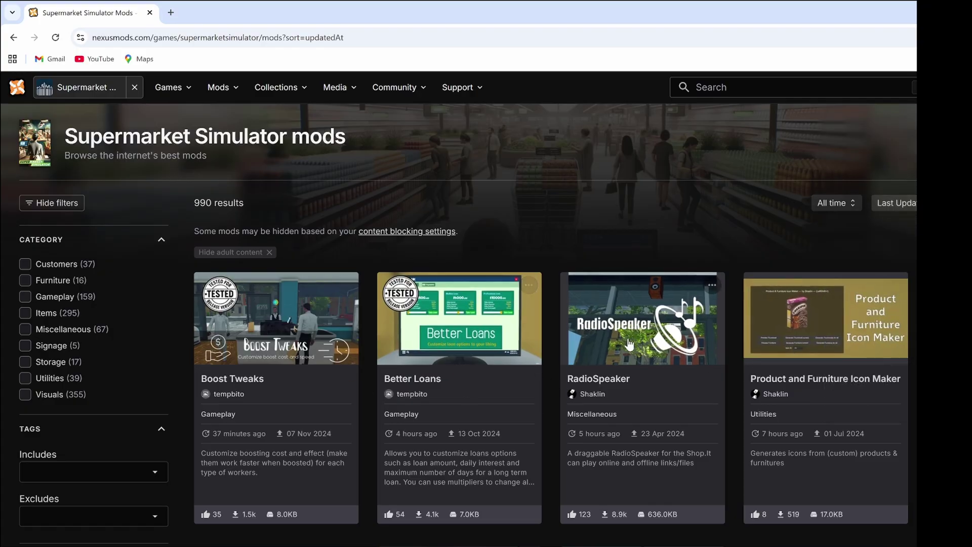
{"action": "scroll", "coordinate": [629, 344], "scroll_direction": "down", "scroll_amount": 3}
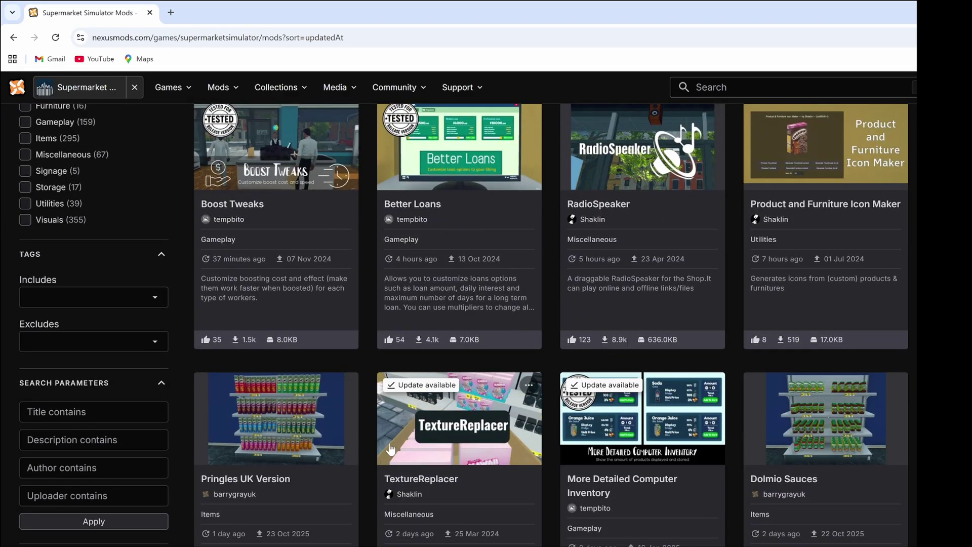
{"action": "scroll", "coordinate": [507, 452], "scroll_direction": "down", "scroll_amount": 3}
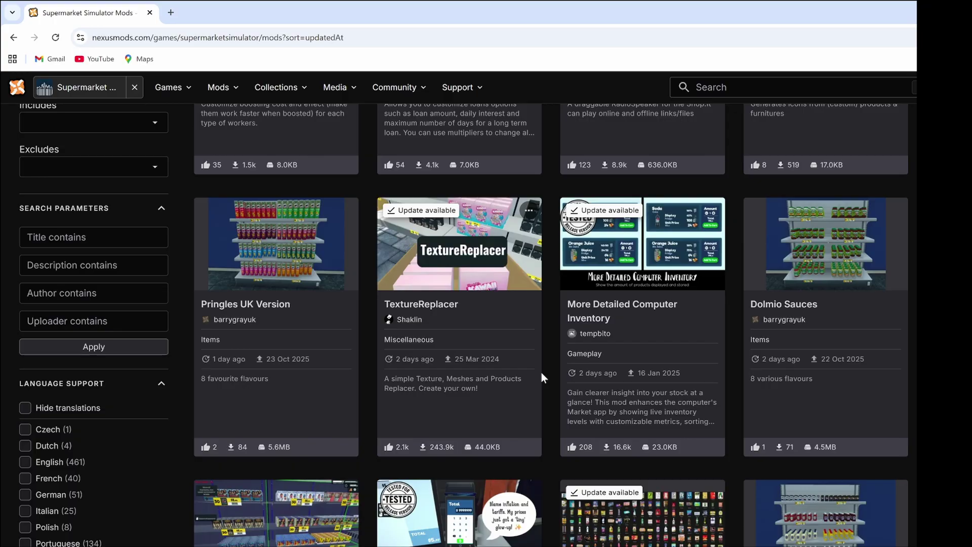
{"action": "scroll", "coordinate": [542, 372], "scroll_direction": "down", "scroll_amount": 7}
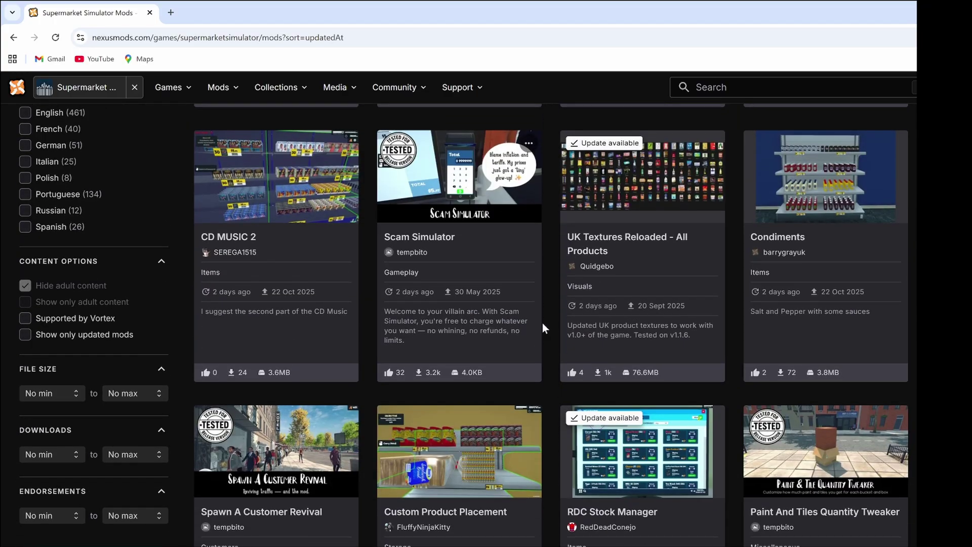
{"action": "scroll", "coordinate": [456, 253], "scroll_direction": "down", "scroll_amount": 5}
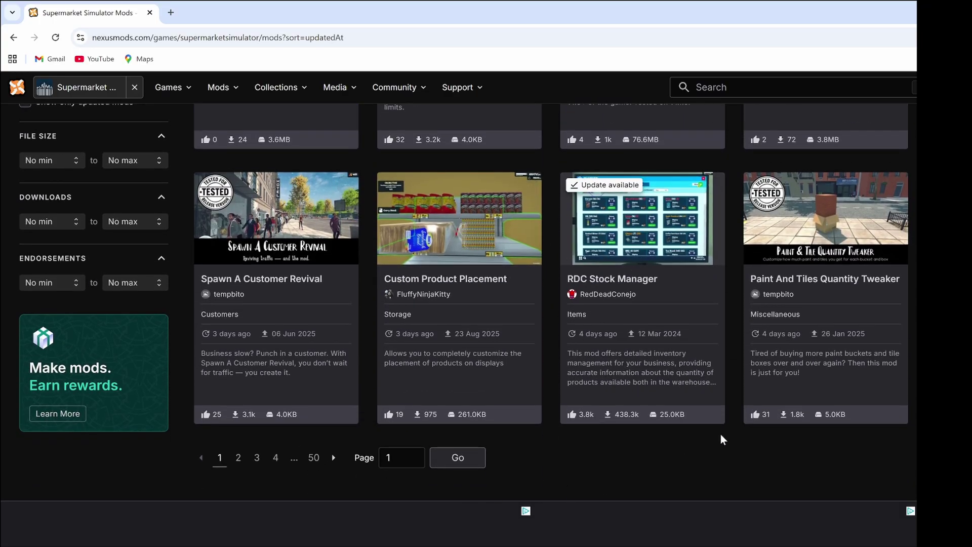
{"action": "scroll", "coordinate": [449, 354], "scroll_direction": "up", "scroll_amount": 12}
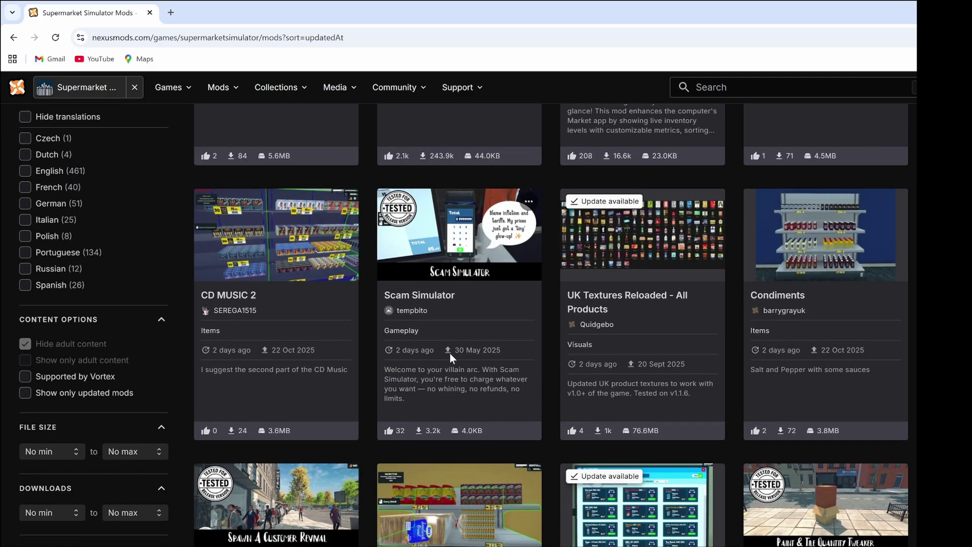
{"action": "scroll", "coordinate": [454, 337], "scroll_direction": "up", "scroll_amount": 5}
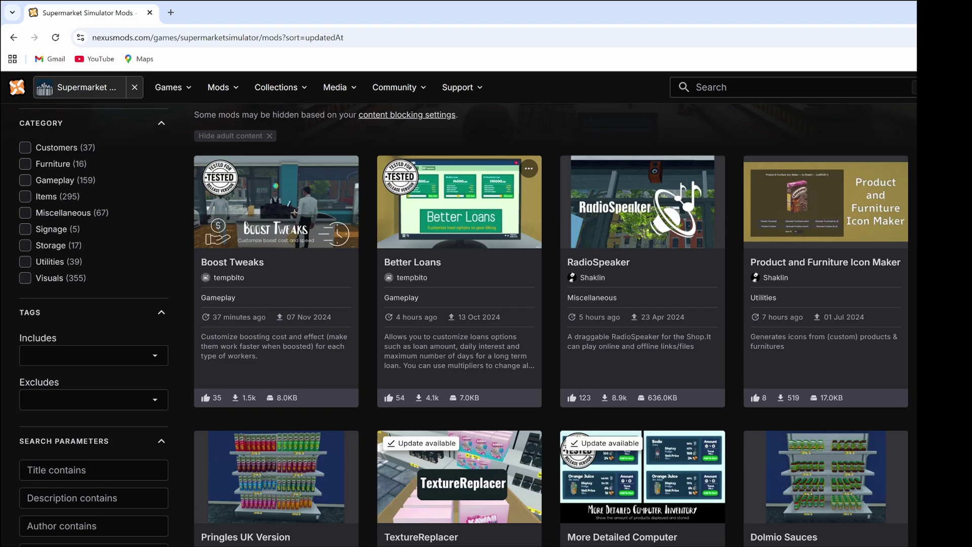
{"action": "scroll", "coordinate": [659, 308], "scroll_direction": "down", "scroll_amount": 3}
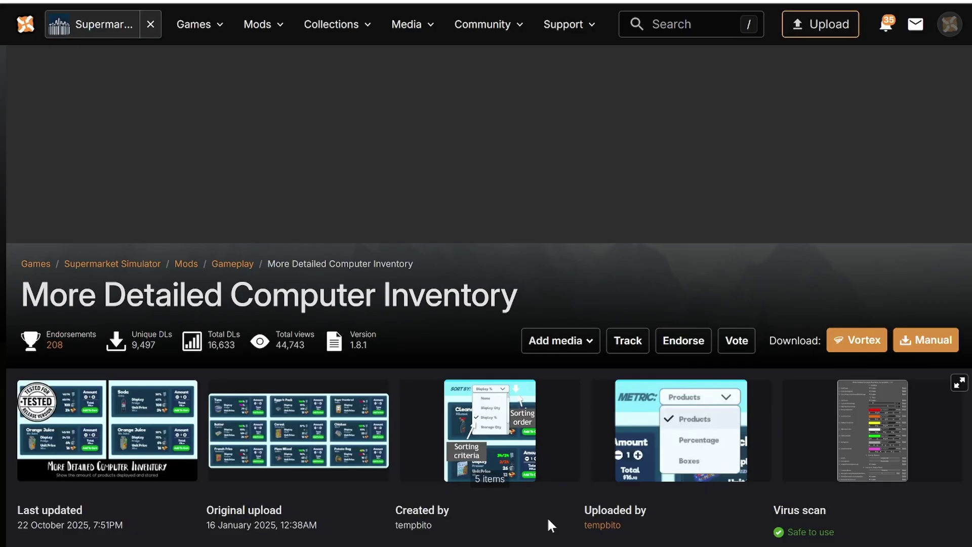
Manually download More Detailed Computer Inventory, past the required-files notice, using Slow download
{"action": "scroll", "coordinate": [542, 509], "scroll_direction": "down", "scroll_amount": 3}
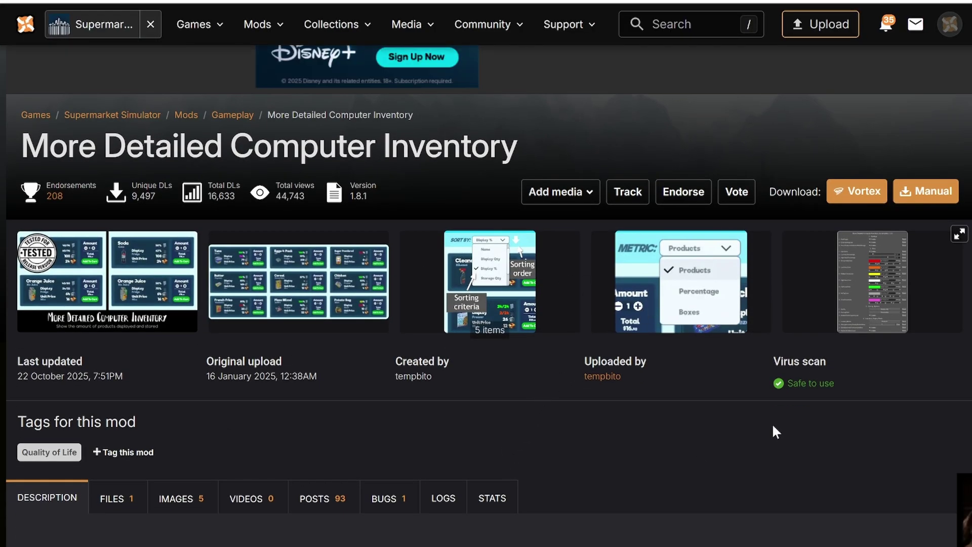
{"action": "left_click", "coordinate": [924, 195]}
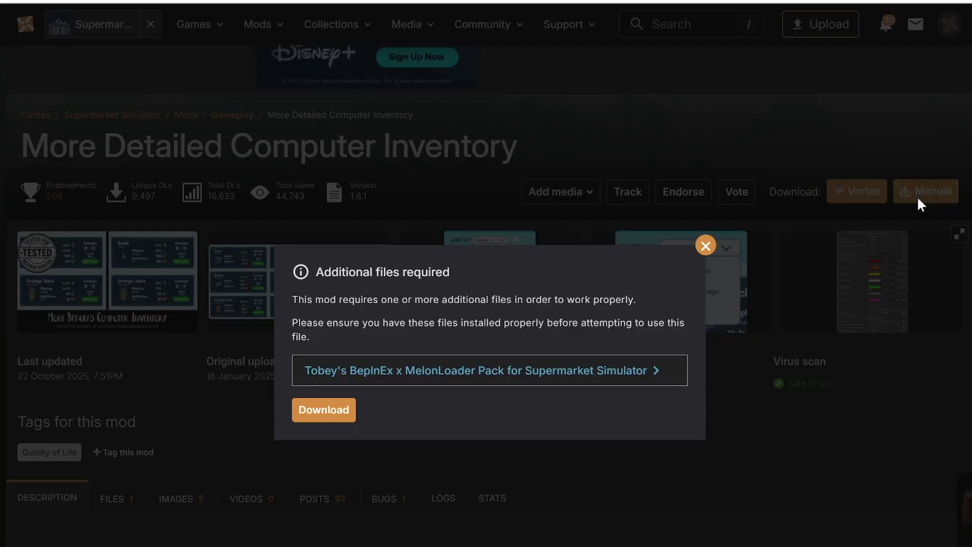
{"action": "left_click", "coordinate": [343, 418]}
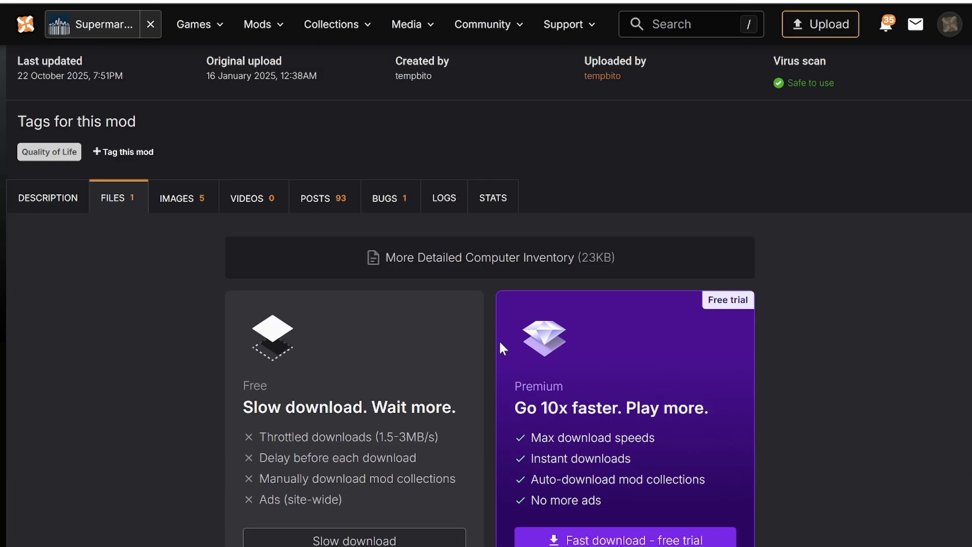
{"action": "scroll", "coordinate": [499, 339], "scroll_direction": "down", "scroll_amount": 1}
{"action": "left_click", "coordinate": [385, 468]}
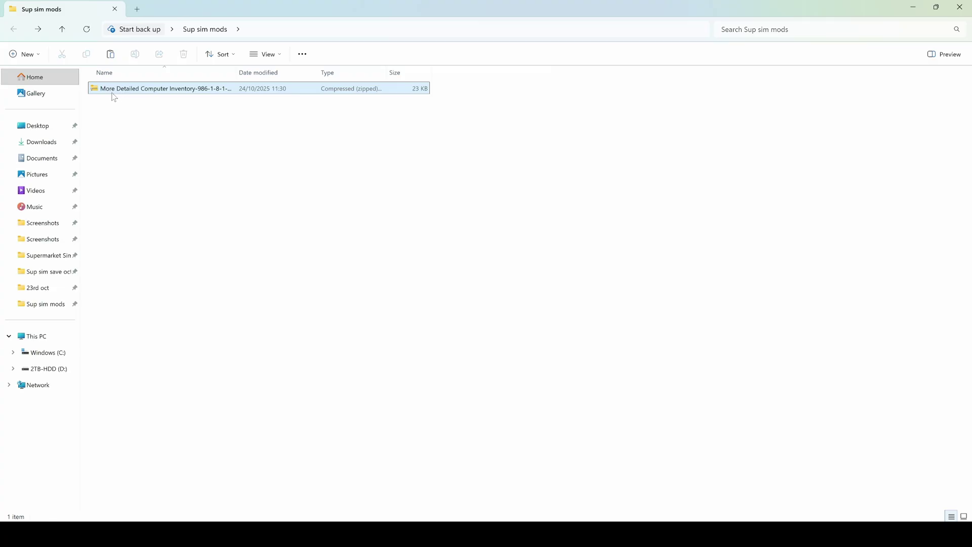
Extract the More Detailed Computer Inventory zip in place with WinRAR
{"action": "left_click", "coordinate": [197, 92]}
{"action": "right_click", "coordinate": [117, 95]}
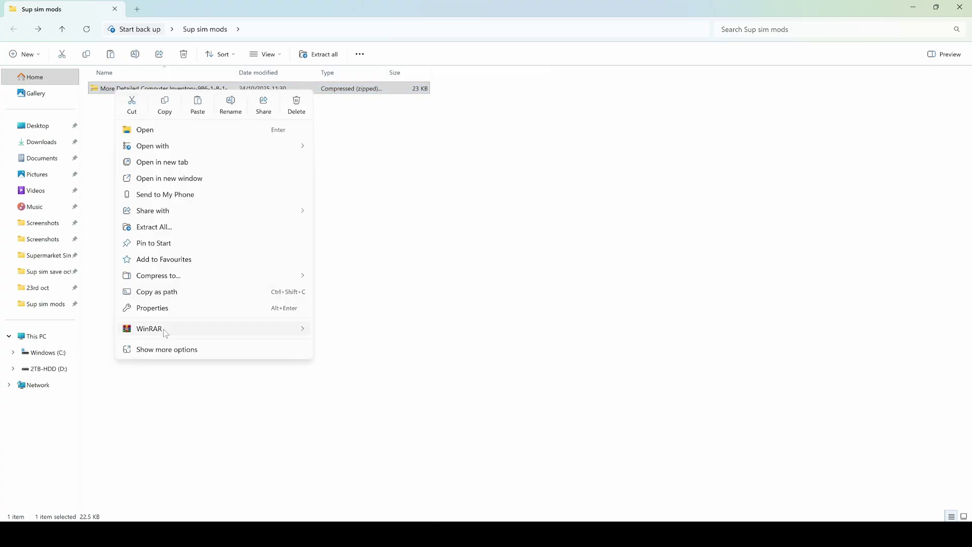
{"action": "mouse_move", "coordinate": [163, 328]}
{"action": "left_click", "coordinate": [361, 378]}
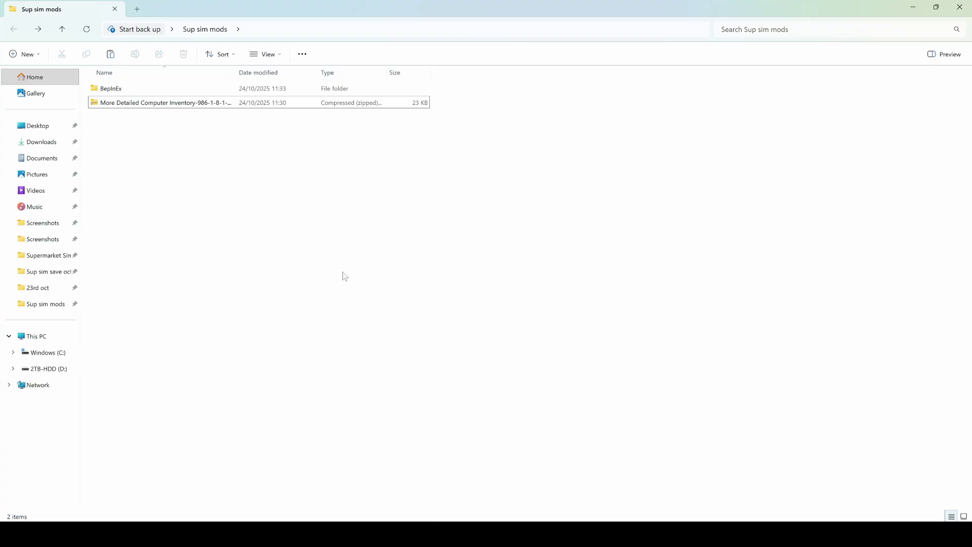
Copy MoreDetailedComputerInventory.dll from BepInEx\plugins and return to the Supermarket Simulator game folder
{"action": "double_click", "coordinate": [118, 92]}
{"action": "double_click", "coordinate": [118, 93]}
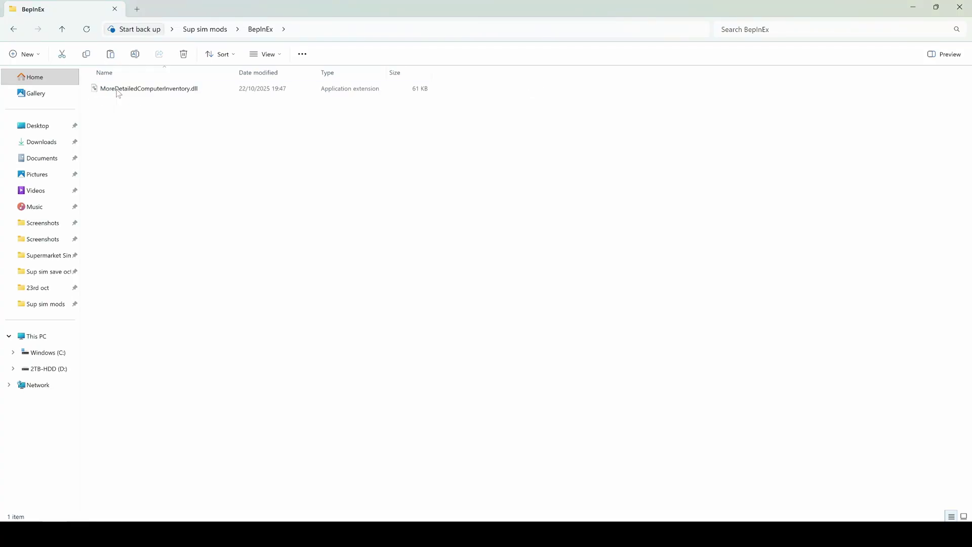
{"action": "right_click", "coordinate": [177, 92]}
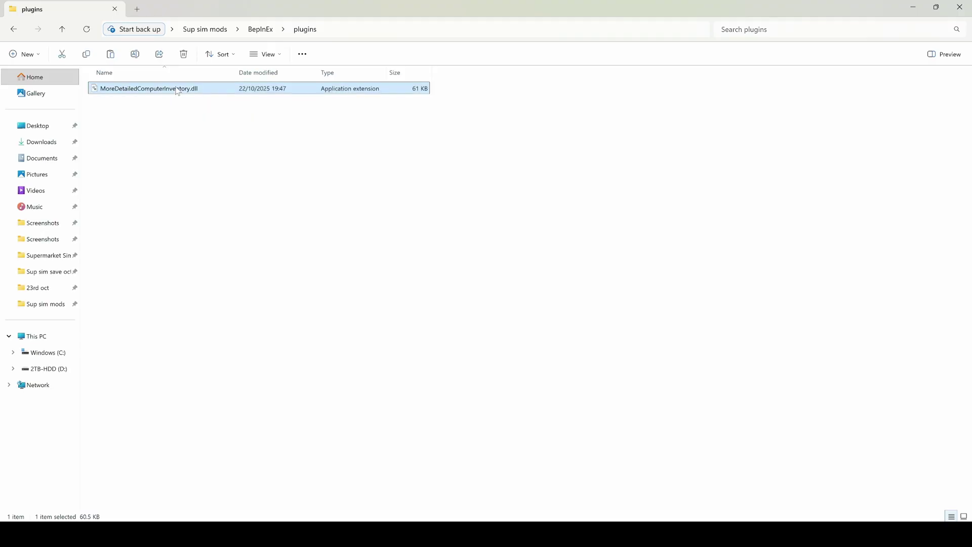
{"action": "left_click", "coordinate": [222, 107]}
{"action": "mouse_move", "coordinate": [499, 532]}
{"action": "left_click", "coordinate": [535, 494]}
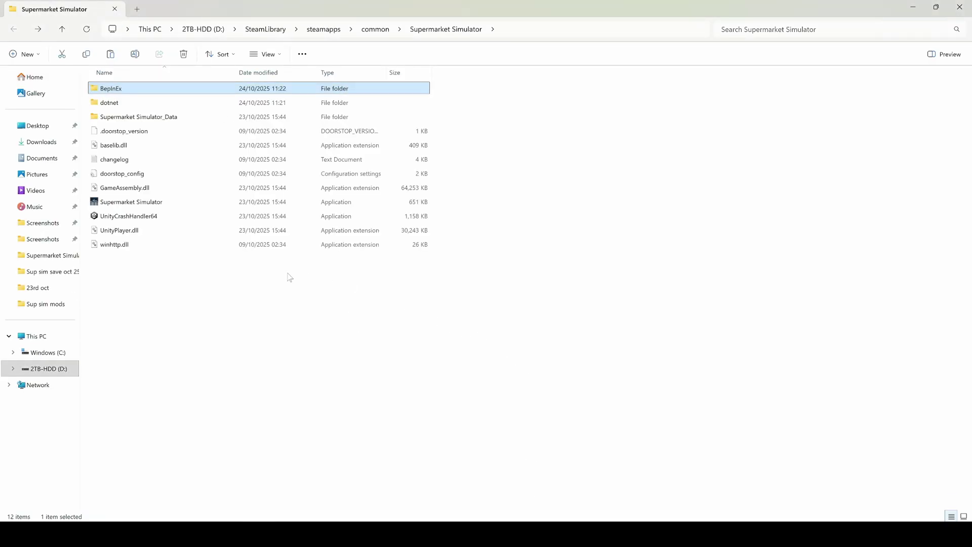
Paste MoreDetailedComputerInventory.dll into the BepInEx plugins folder
{"action": "double_click", "coordinate": [147, 93]}
{"action": "left_click", "coordinate": [111, 164]}
{"action": "double_click", "coordinate": [111, 161]}
{"action": "right_click", "coordinate": [396, 132]}
{"action": "left_click", "coordinate": [413, 146]}
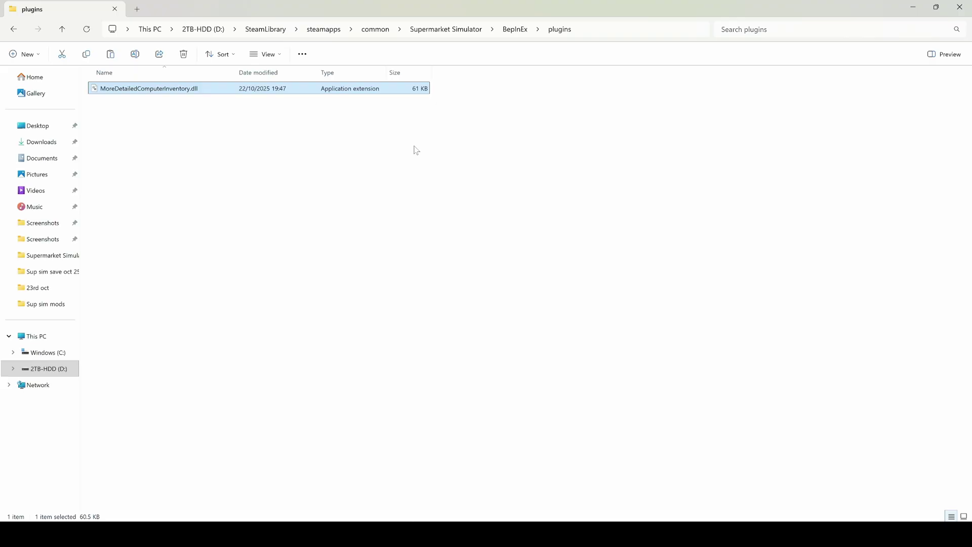
Look inside the BepInEx config folder, then return to the BepInEx folder
{"action": "left_click", "coordinate": [15, 29]}
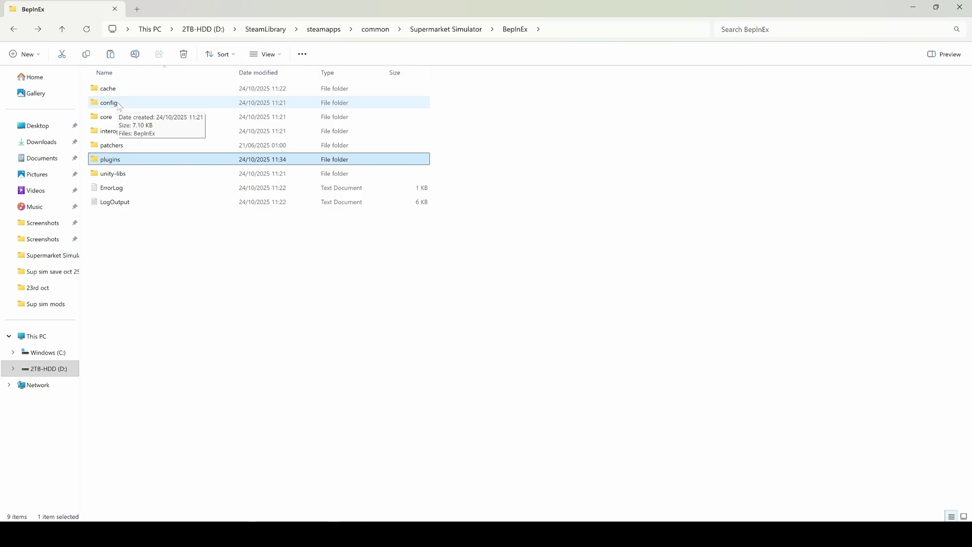
{"action": "double_click", "coordinate": [133, 108]}
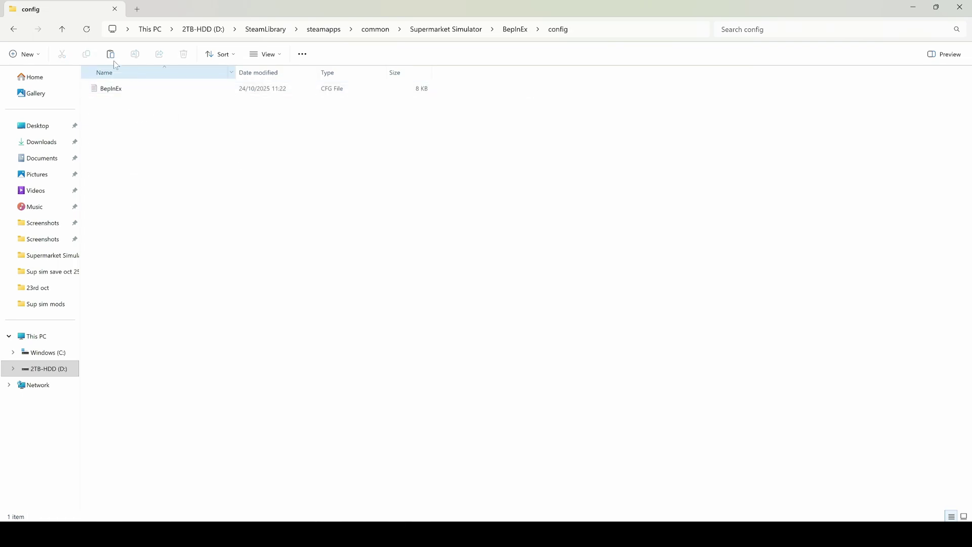
{"action": "left_click", "coordinate": [12, 31]}
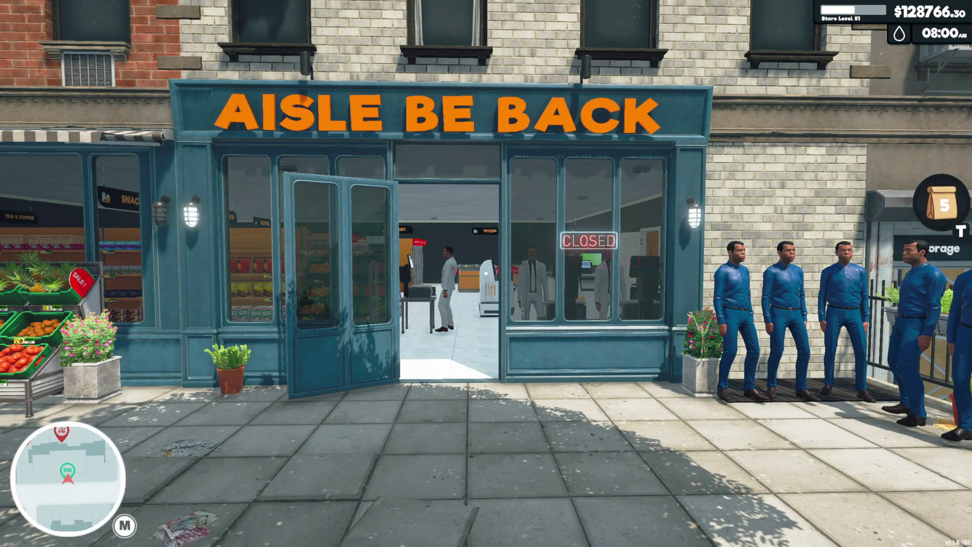
Walk to the store's checkout computer and launch the Market app from its NOKTAOS desktop
{"action": "key", "text": "w"}
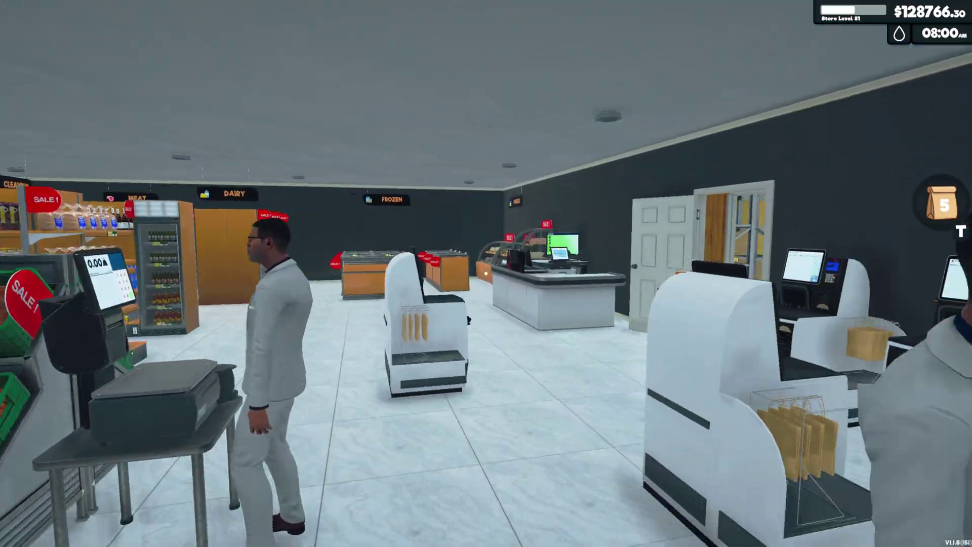
{"action": "key", "text": "w"}
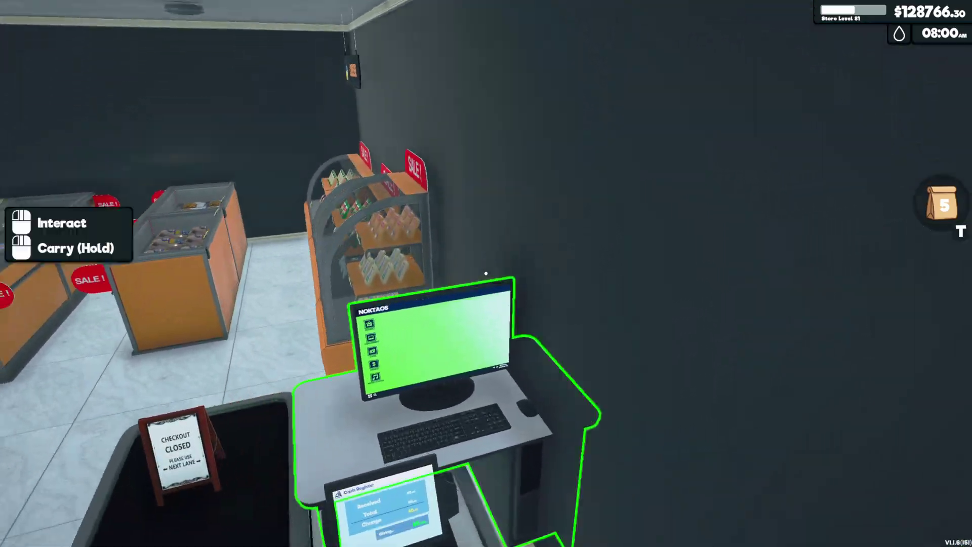
{"action": "left_click", "coordinate": [486, 273]}
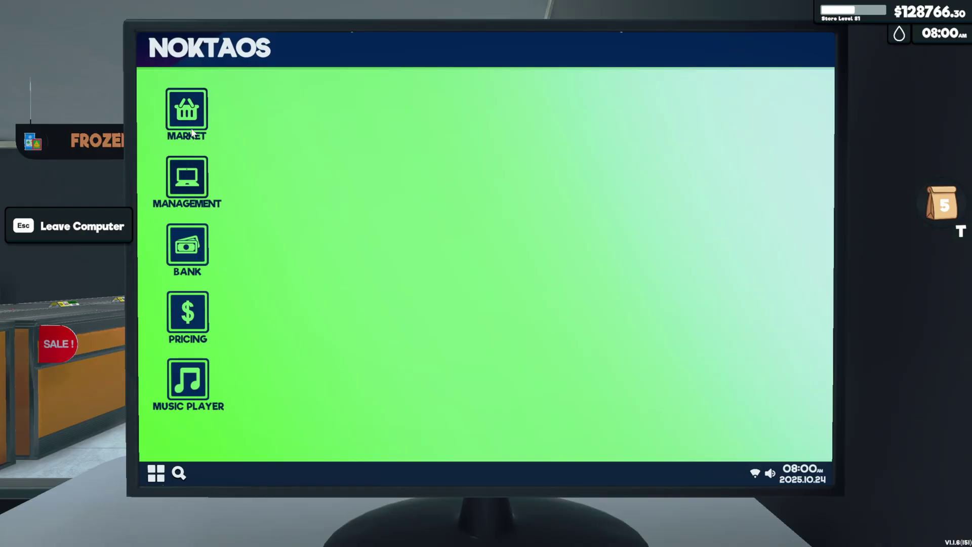
{"action": "left_click", "coordinate": [186, 122]}
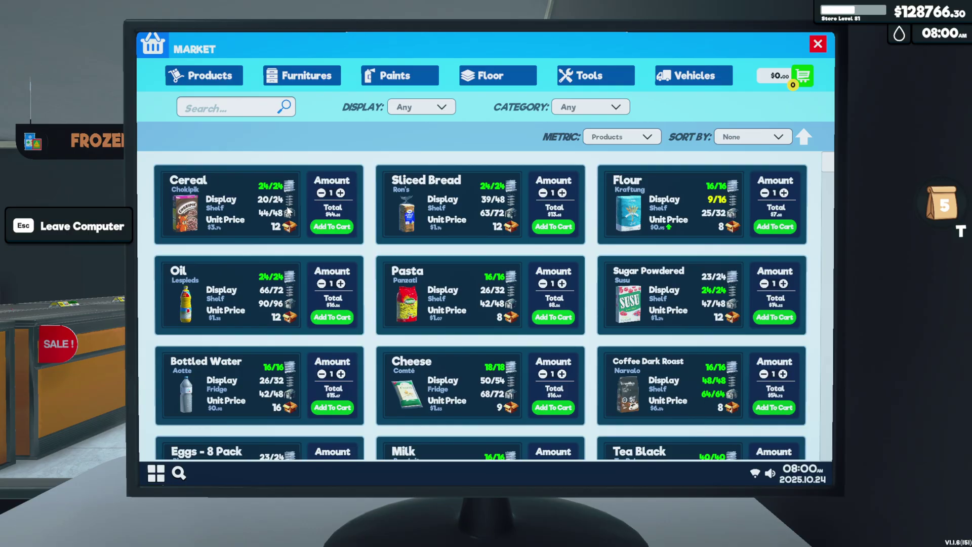
Choose Storage Qty from the Sort By dropdown of the Market product list
{"action": "left_click", "coordinate": [749, 136]}
{"action": "scroll", "coordinate": [763, 203], "scroll_direction": "down", "scroll_amount": 3}
{"action": "scroll", "coordinate": [763, 203], "scroll_direction": "down", "scroll_amount": 2}
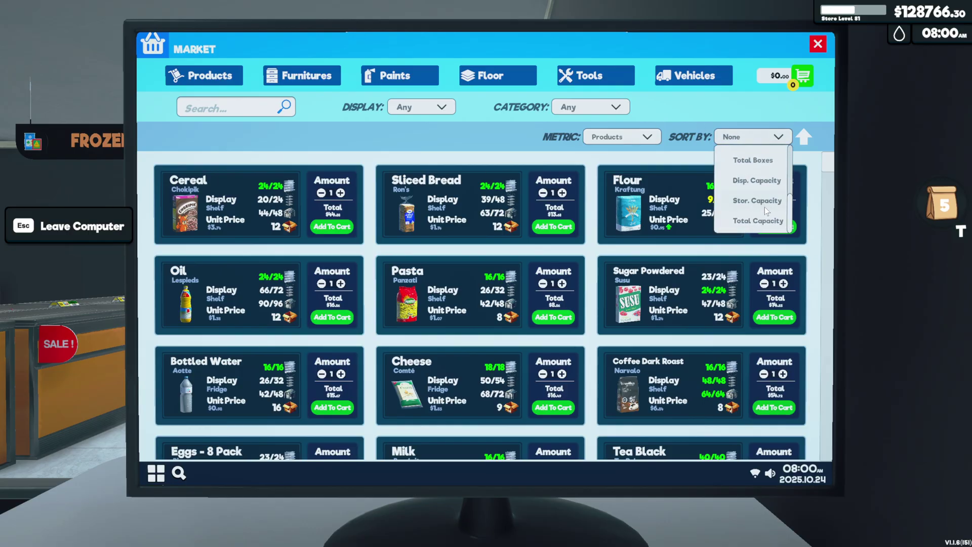
{"action": "scroll", "coordinate": [780, 178], "scroll_direction": "up", "scroll_amount": 3}
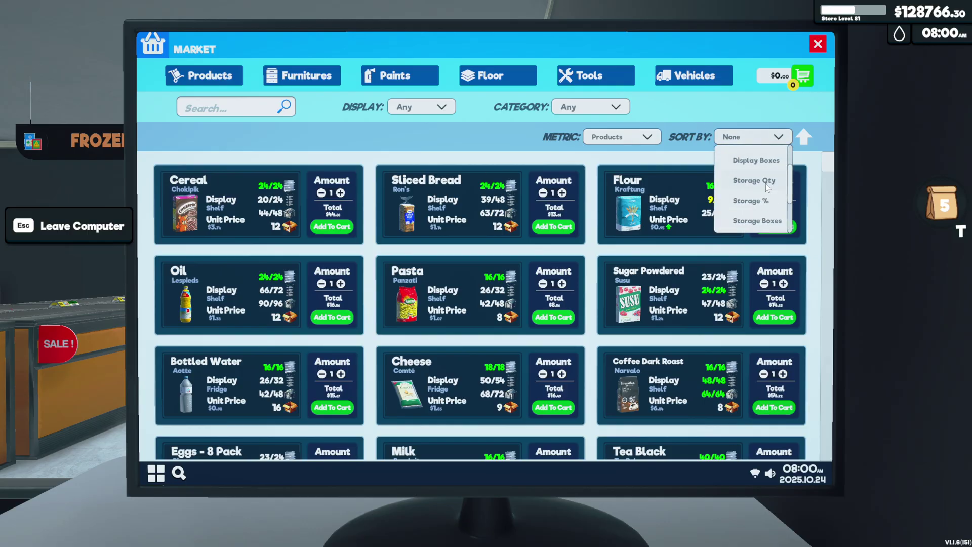
{"action": "left_click", "coordinate": [765, 181]}
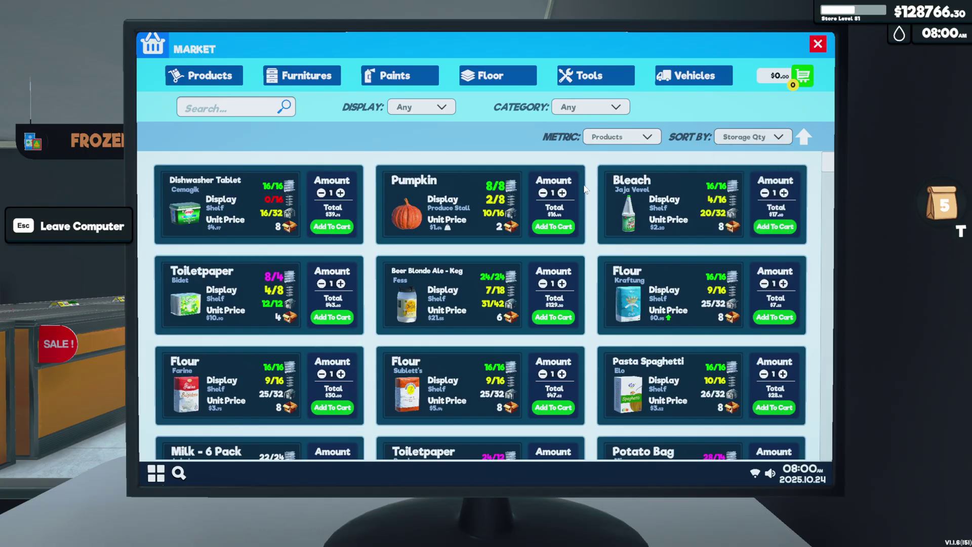